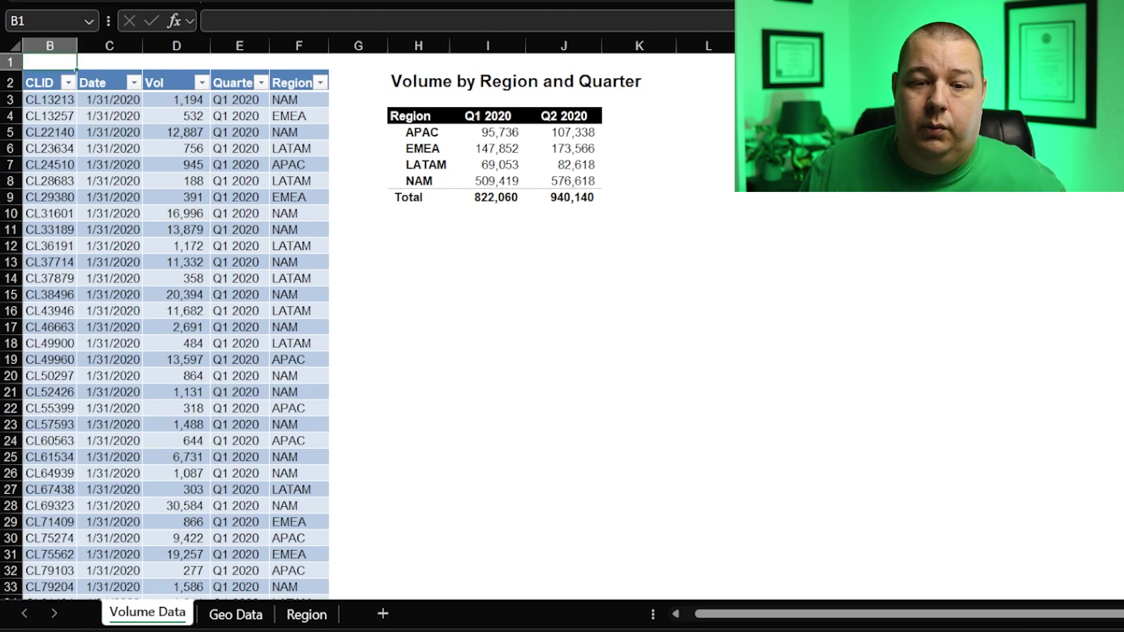
Step: Select a cell inside the volume data table to start navigating it
left_click(165, 273)
key("ctrl+Left")
key("ctrl+Left")
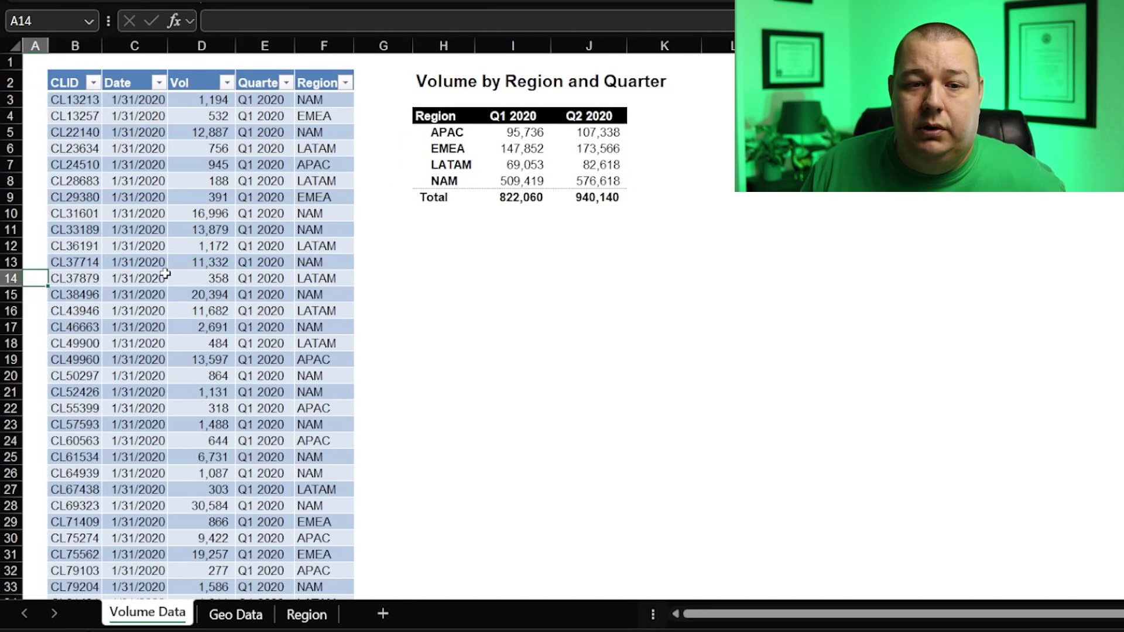
key("ctrl+Up")
key("Right")
key("Down")
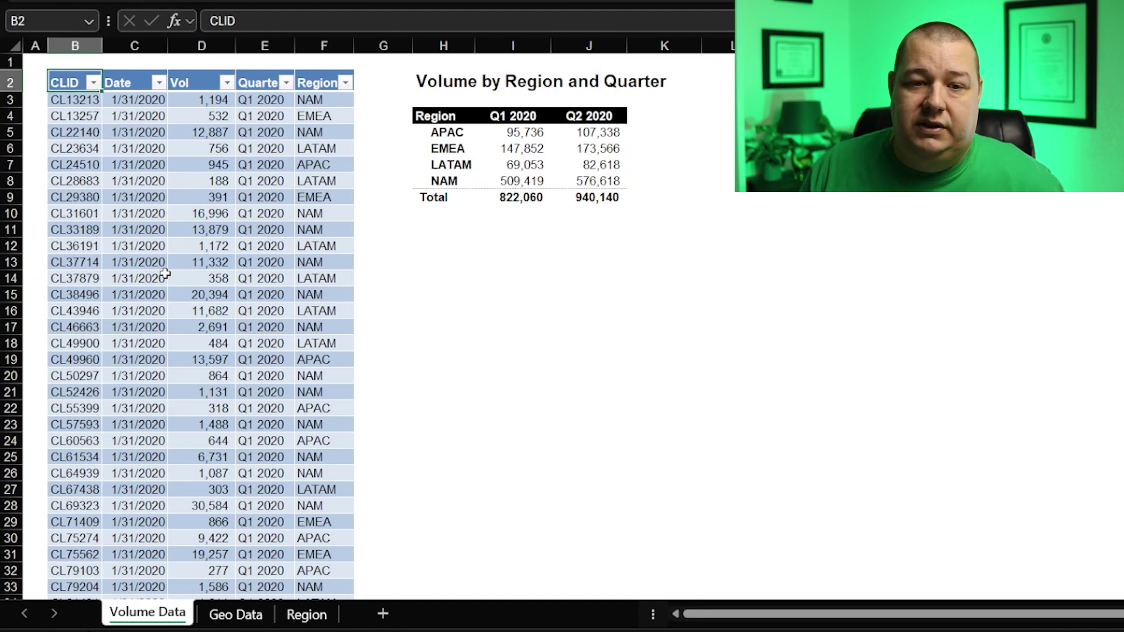
key("Right")
key("Right")
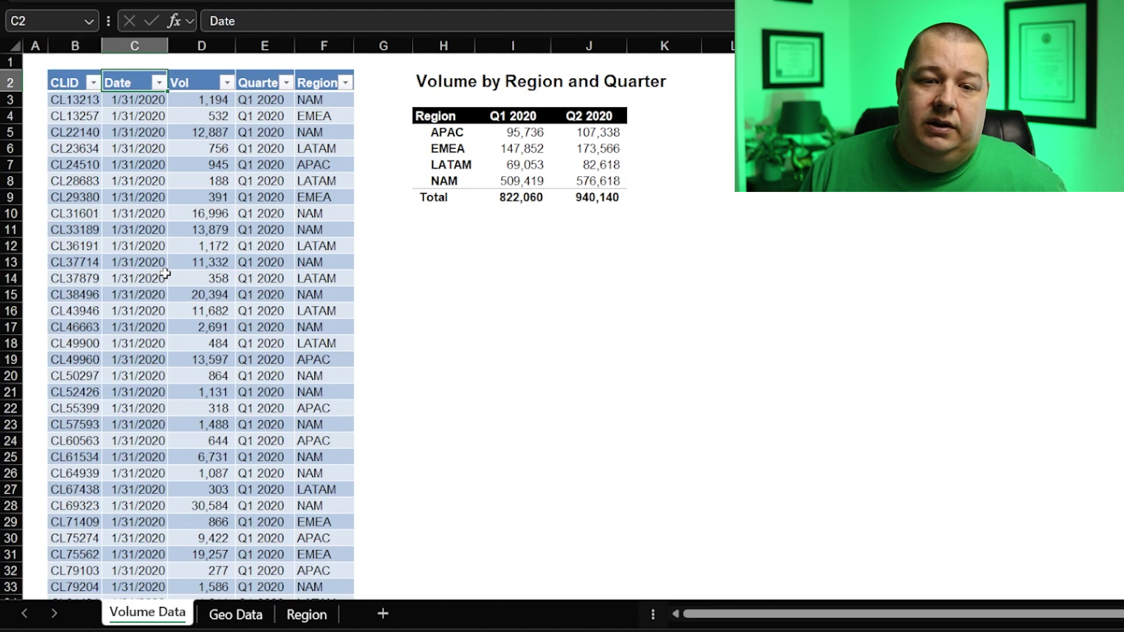
key("Right")
key("Right")
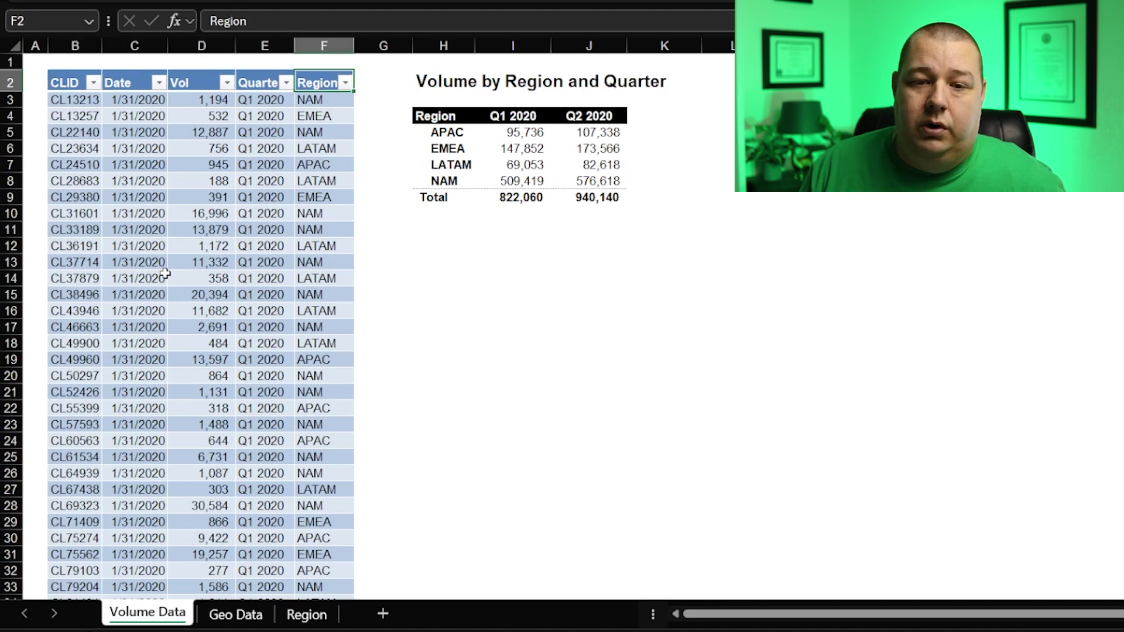
key("Down")
key("Down")
key("Left")
key("Left")
key("Left")
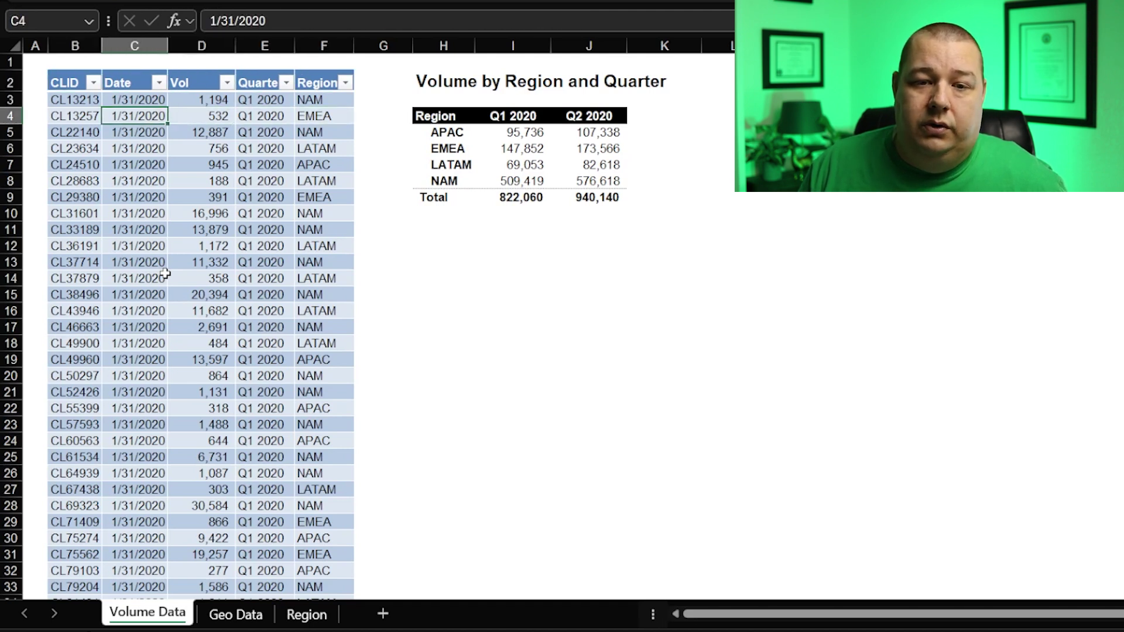
key("Right")
key("Right")
key("Left")
key("Left")
key("Left")
key("shift+Right")
key("shift+Right")
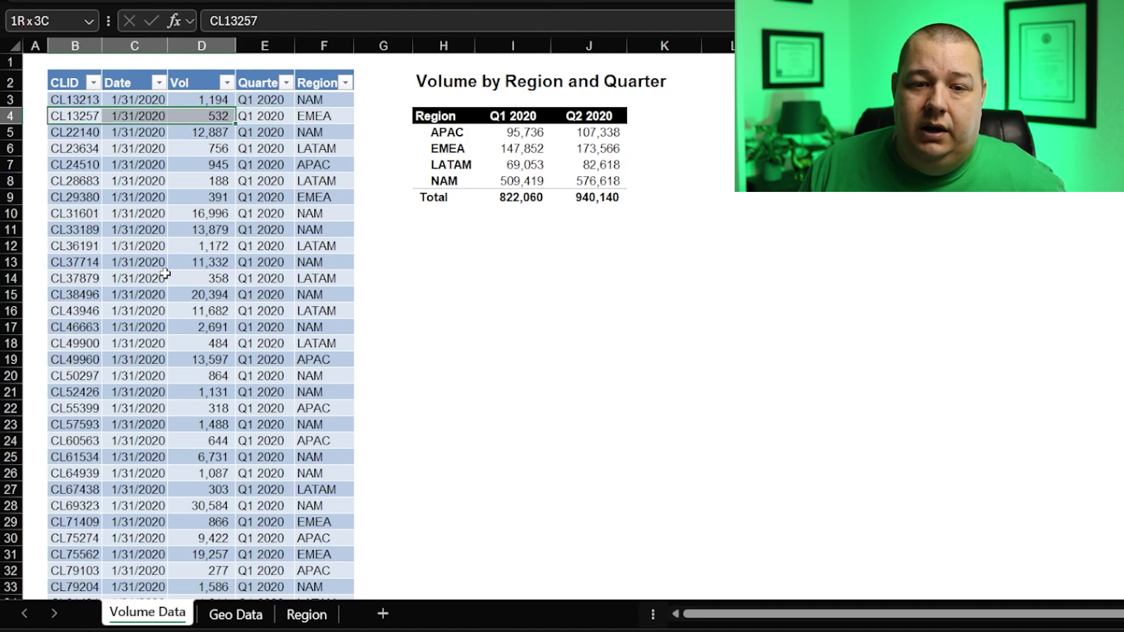
key("Right")
key("Right")
key("Right")
key("shift+Right")
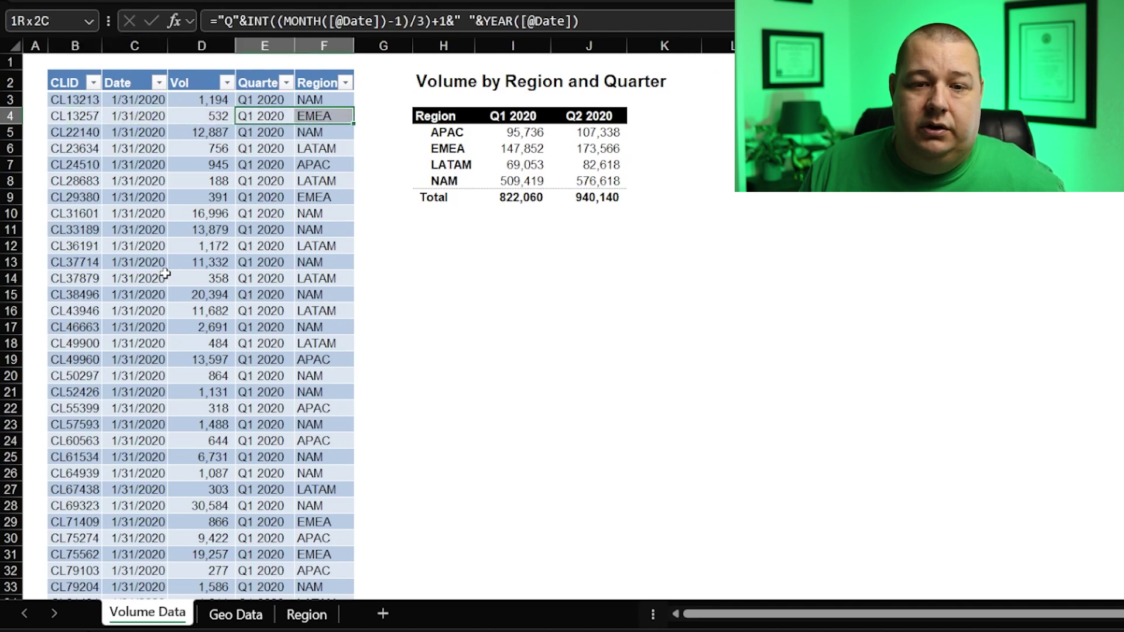
key("Right")
key("ctrl+Page_Down")
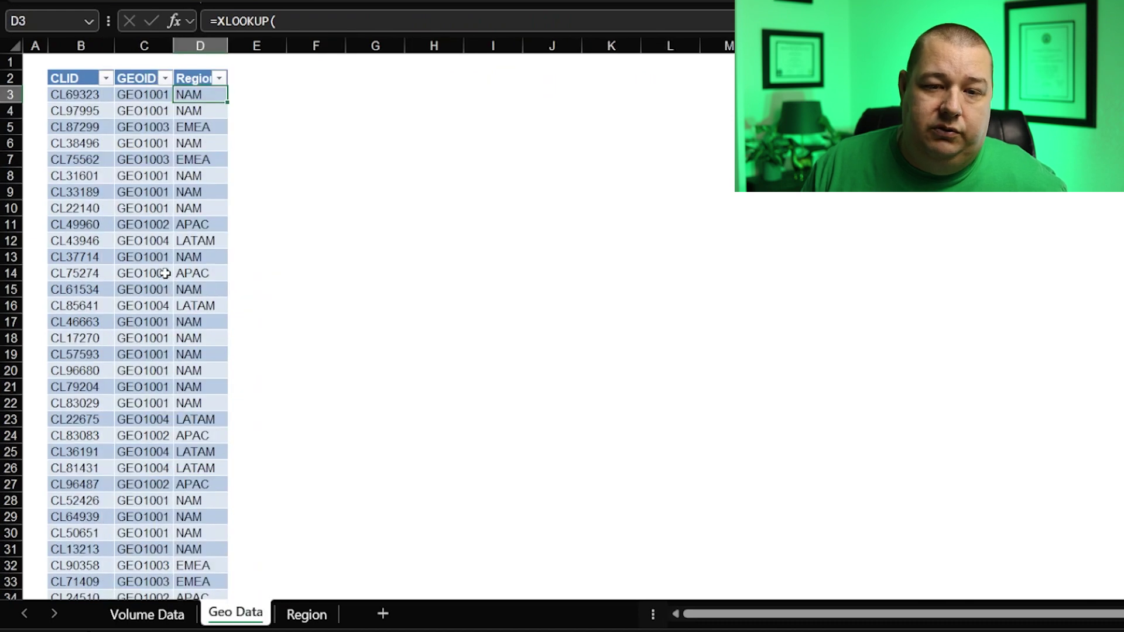
key("ctrl+Page_Down")
key("ctrl+Page_Up")
key("ctrl+Page_Up")
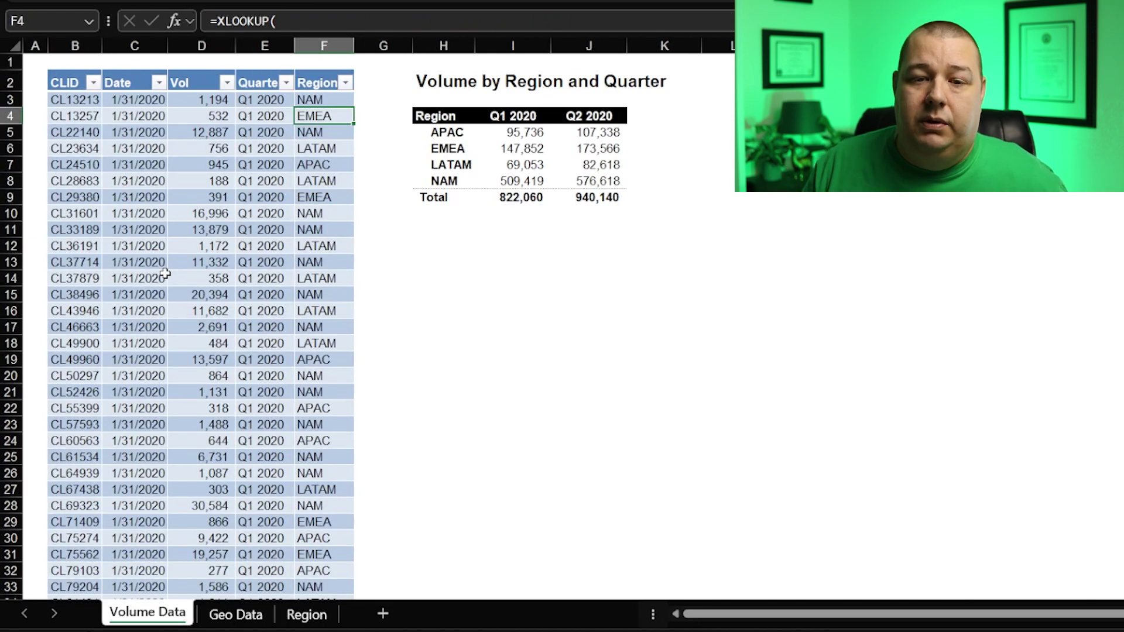
key("Right")
key("Right")
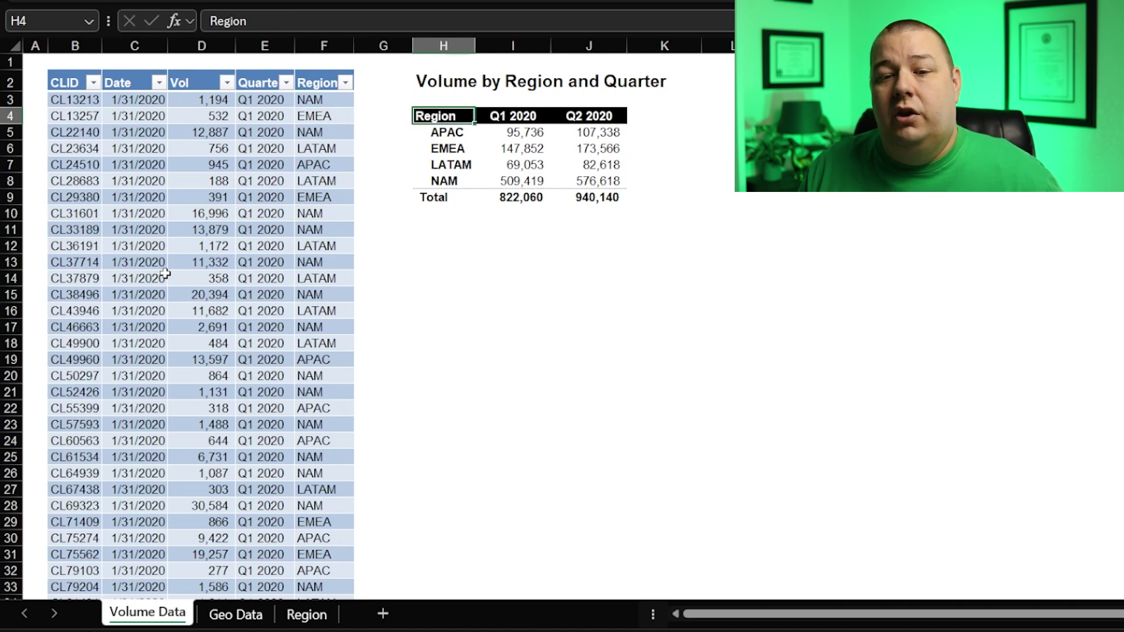
key("ctrl+shift+Right")
key("ctrl+shift+Down")
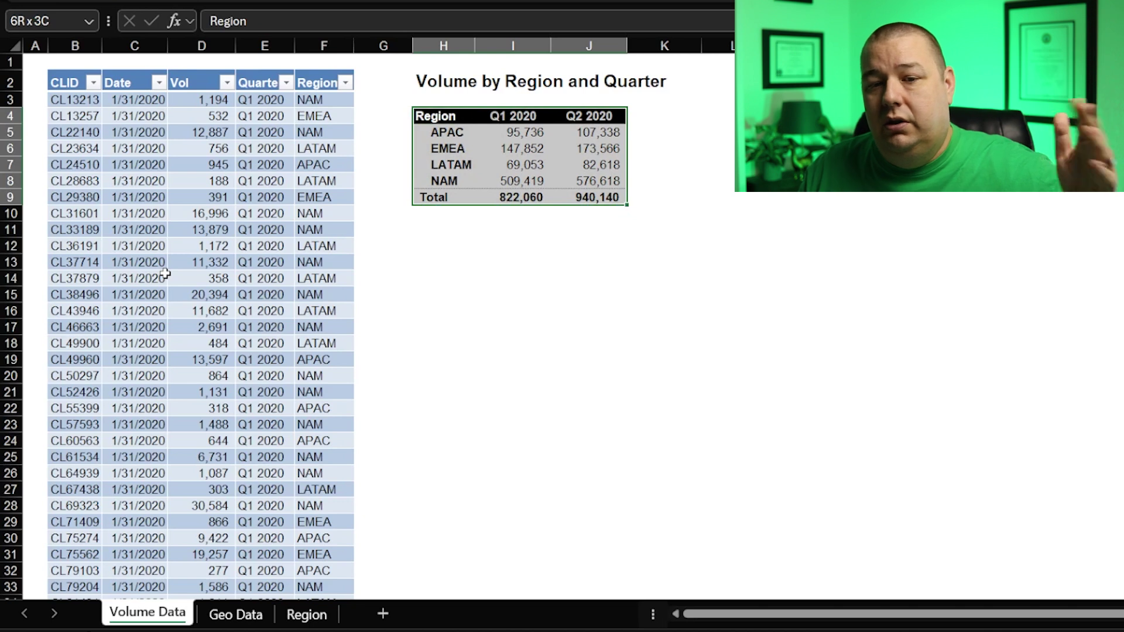
key("Right")
key("Down")
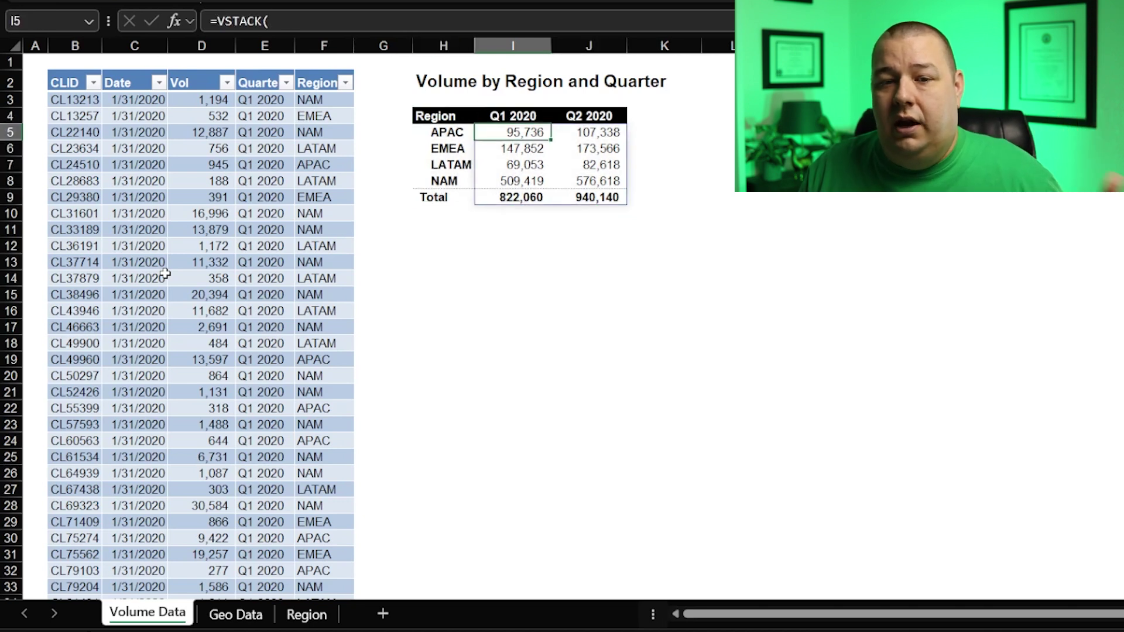
key("Up")
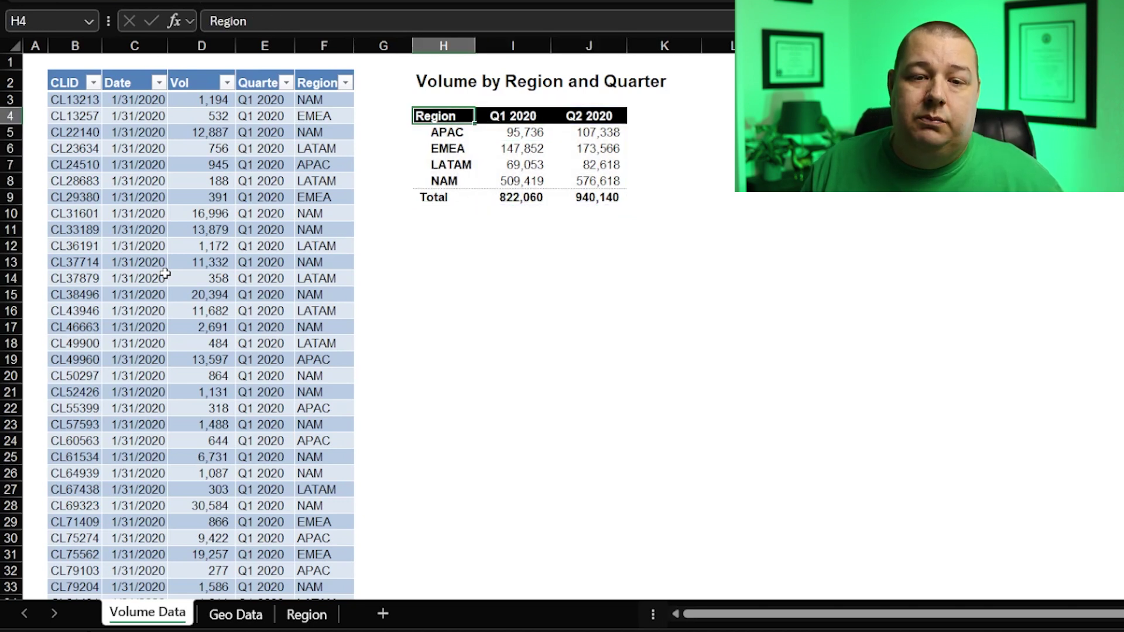
key("Right")
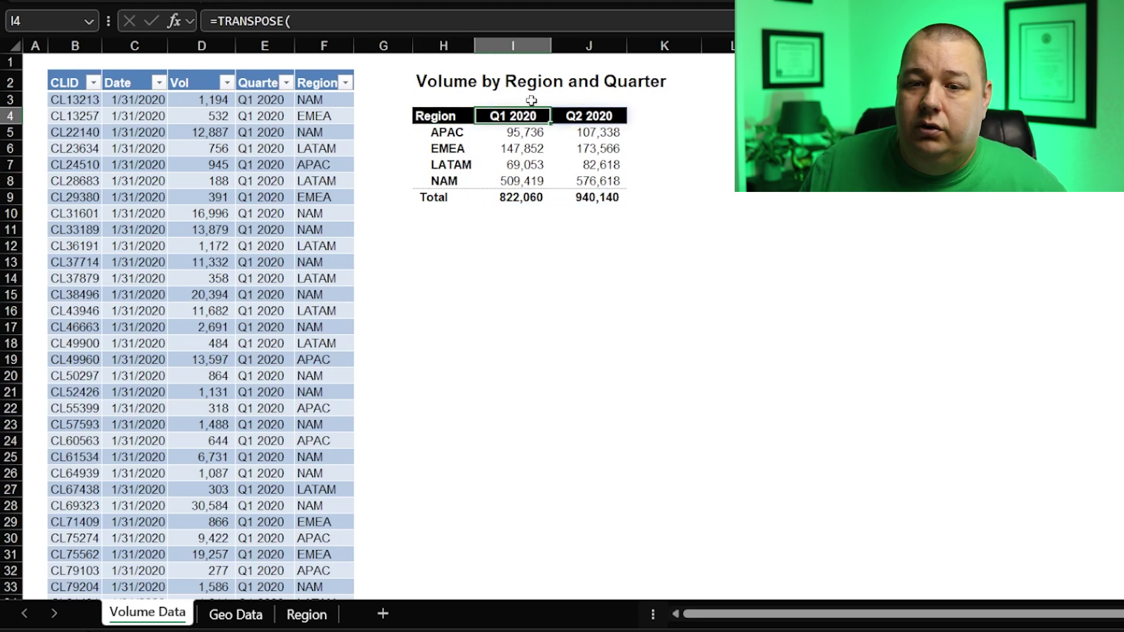
left_click_drag(665, 35, 667, 70)
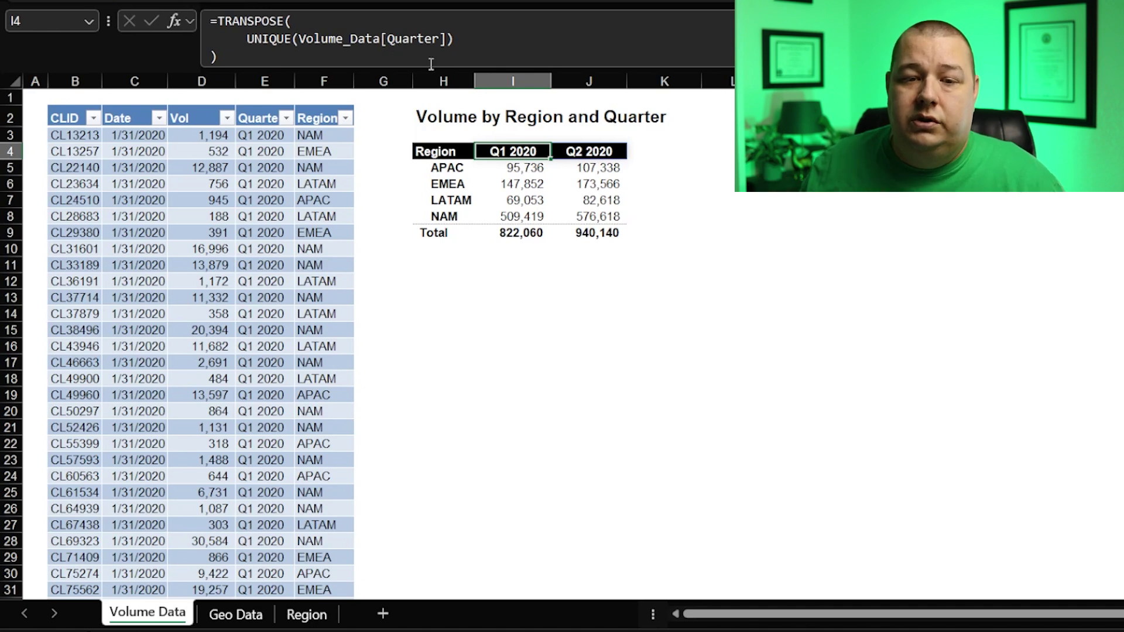
Step: Review the formulas behind the Q1 2020 header, 822,060 total, region list, totals row and APAC value
left_click(846, 213)
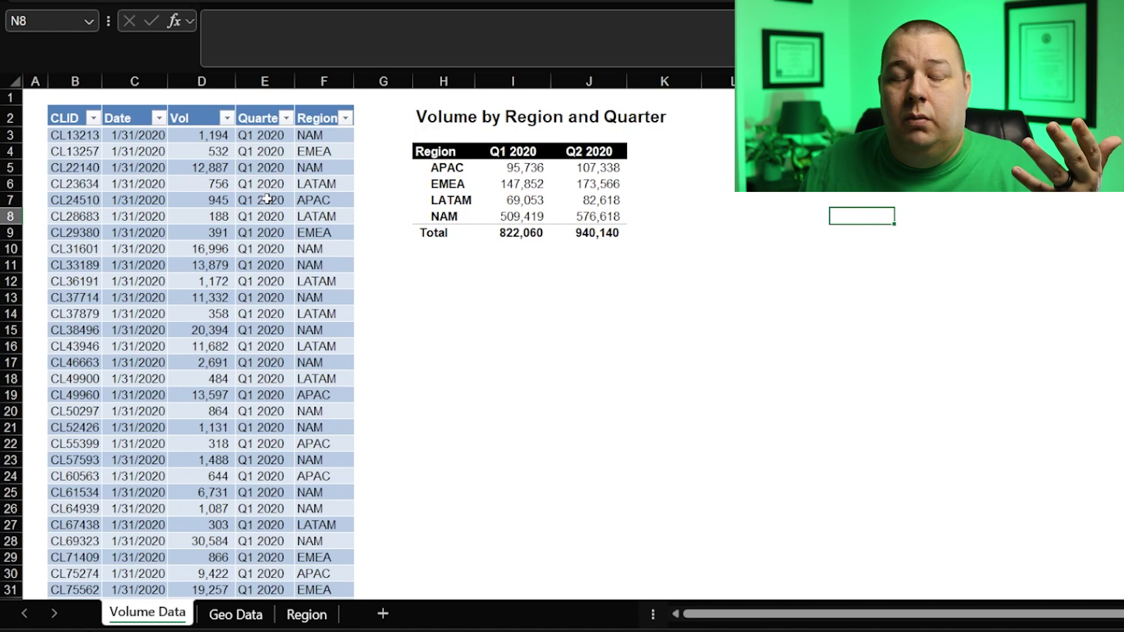
left_click(517, 151)
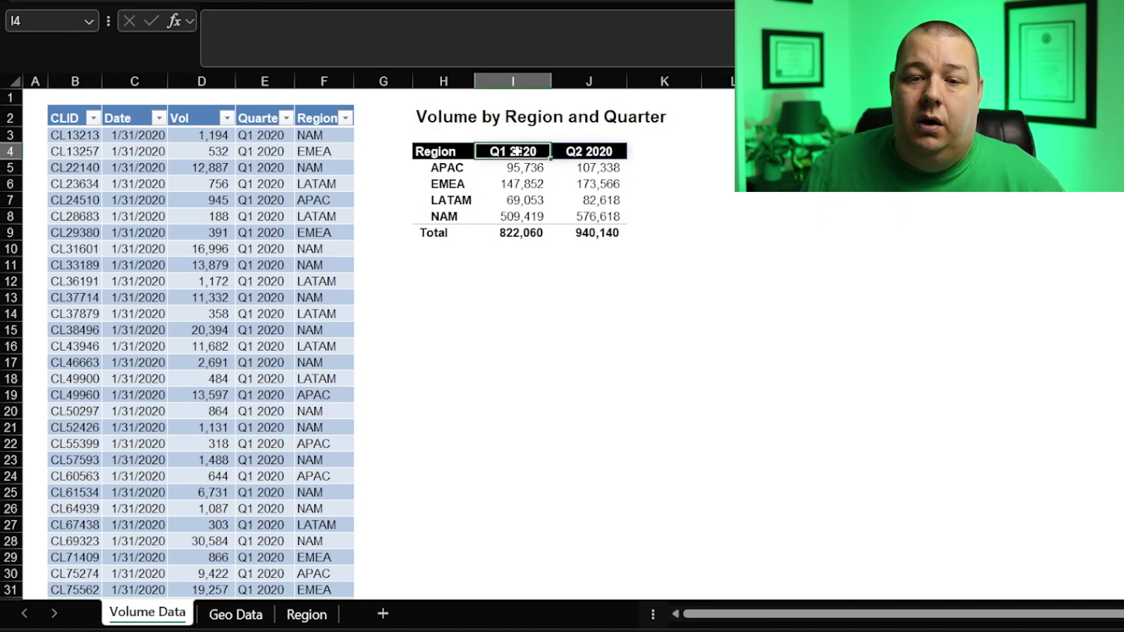
left_click(510, 232)
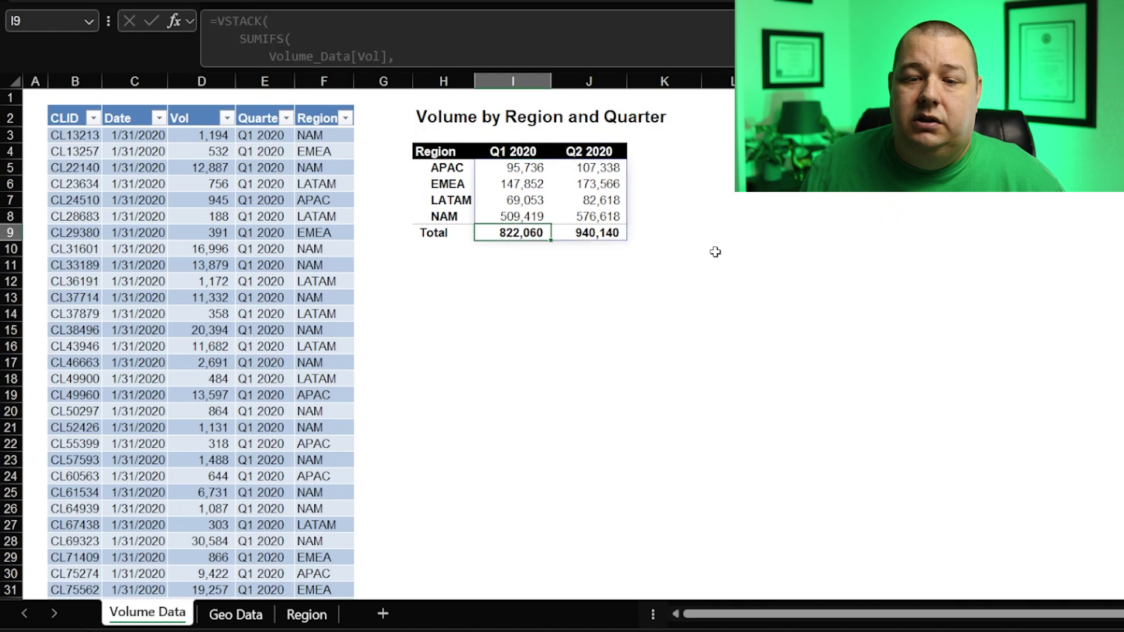
left_click(545, 264)
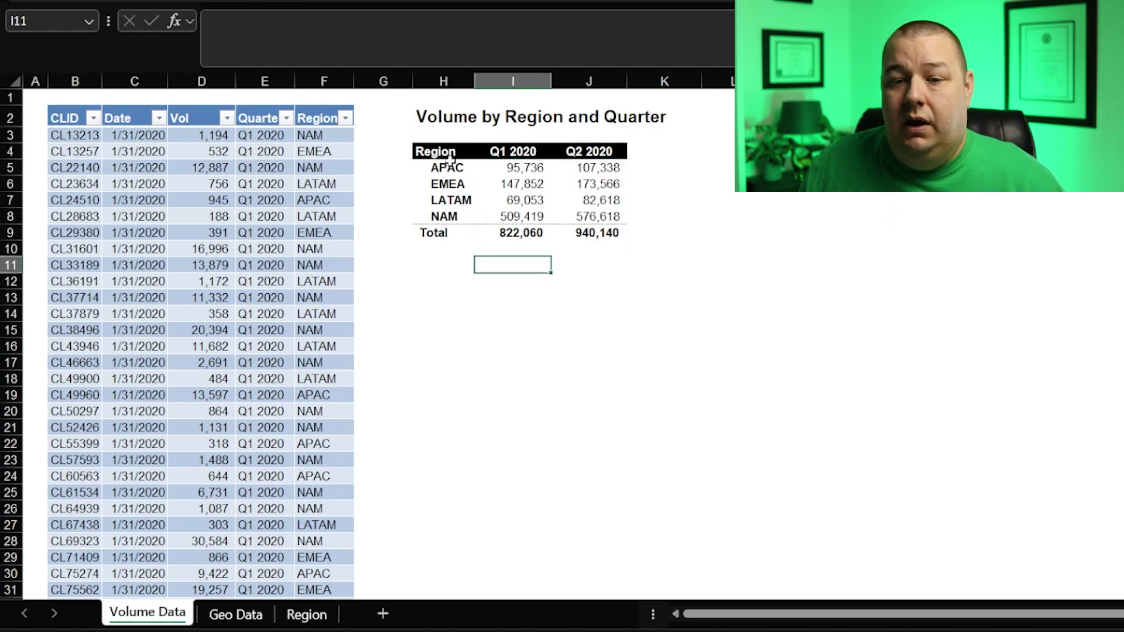
left_click(451, 167)
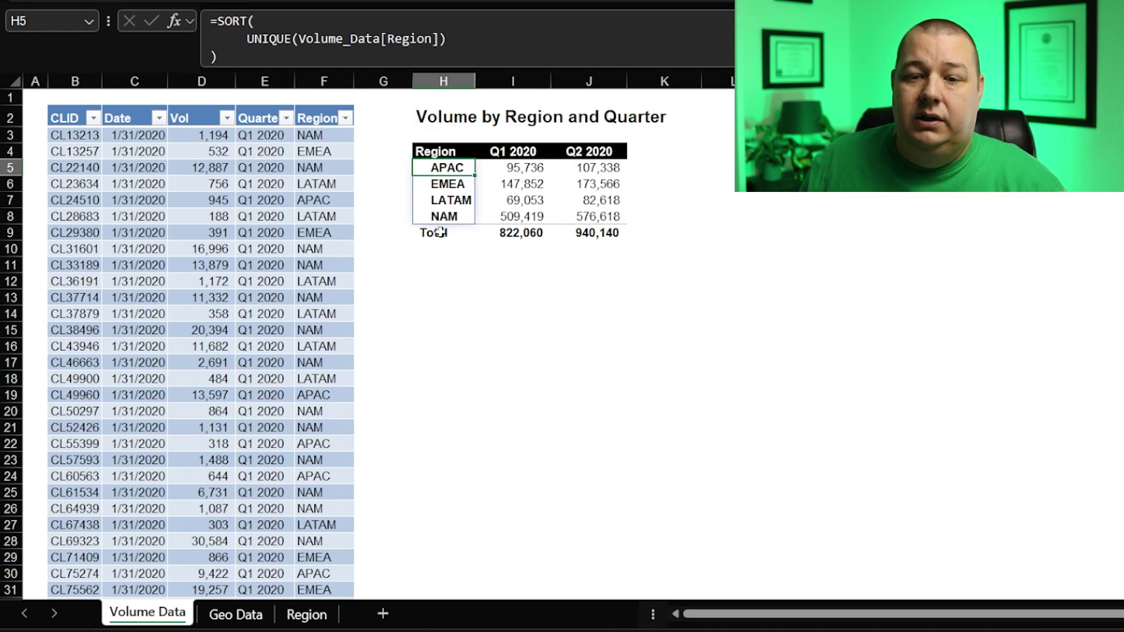
left_click(516, 236)
left_click(501, 173)
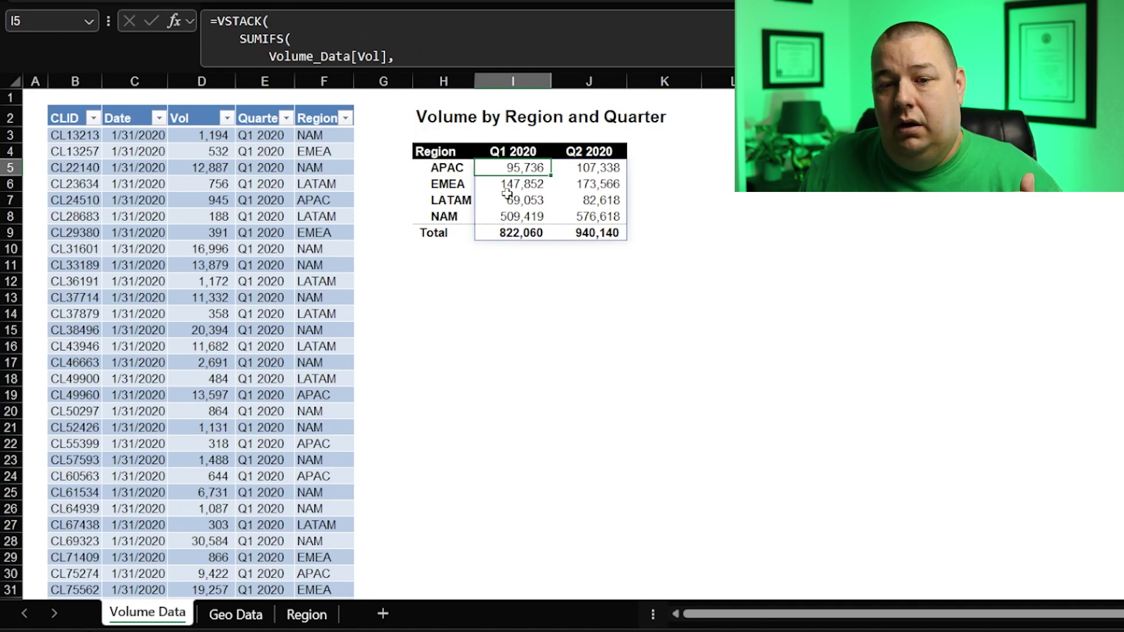
Step: Open the I5 value formula for editing, cancel it unchanged, then select a data table cell
left_click(536, 42)
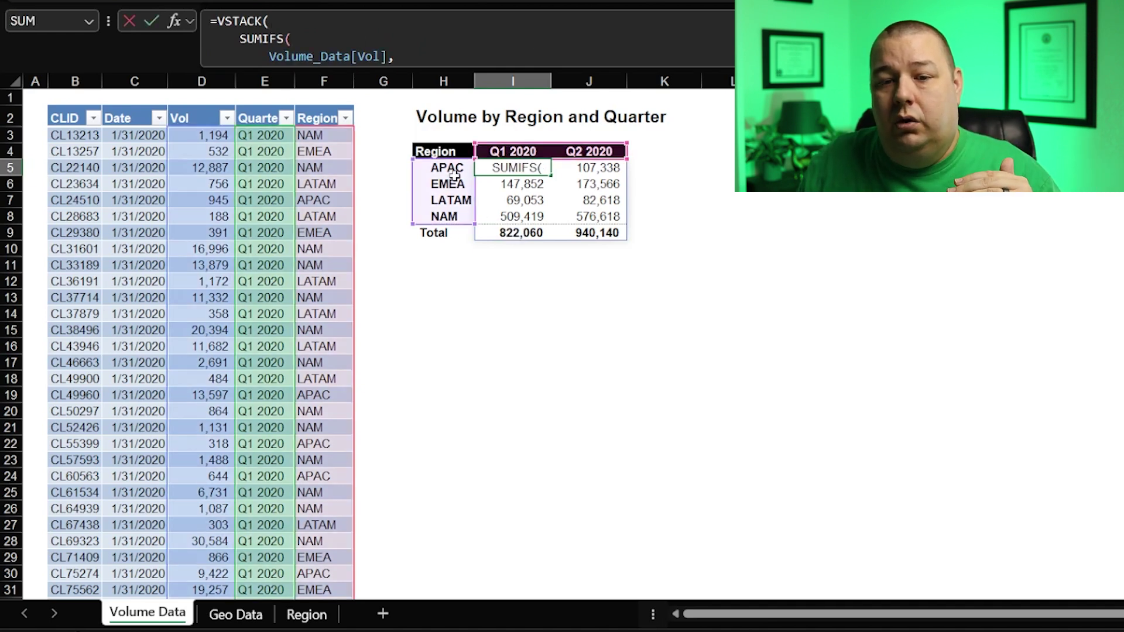
left_click(549, 283)
key("Escape")
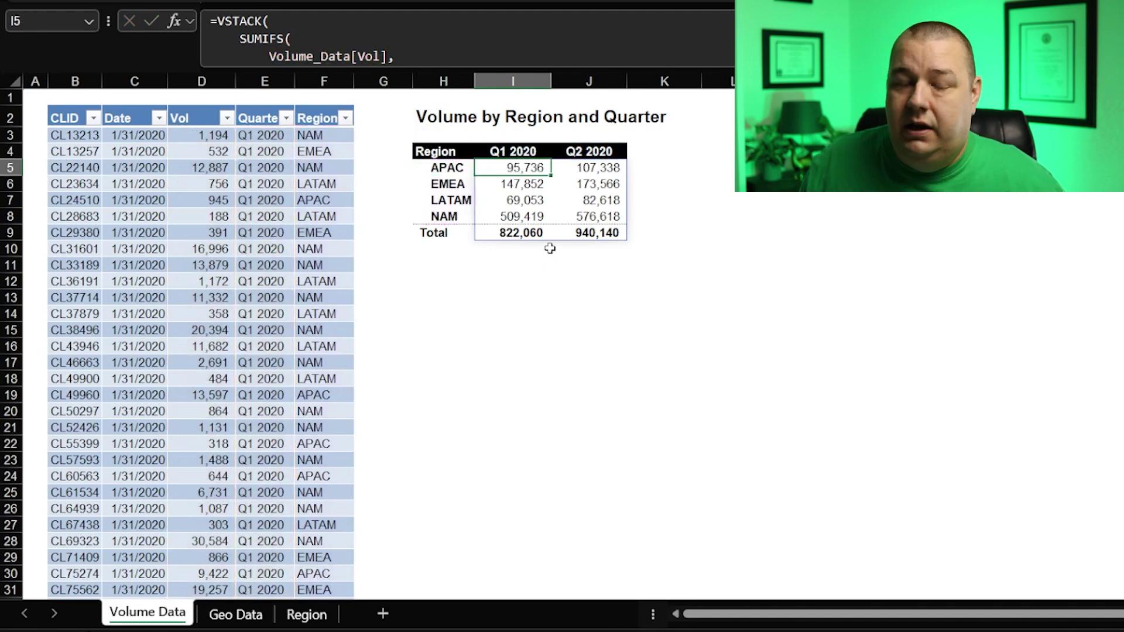
left_click(484, 278)
left_click(219, 206)
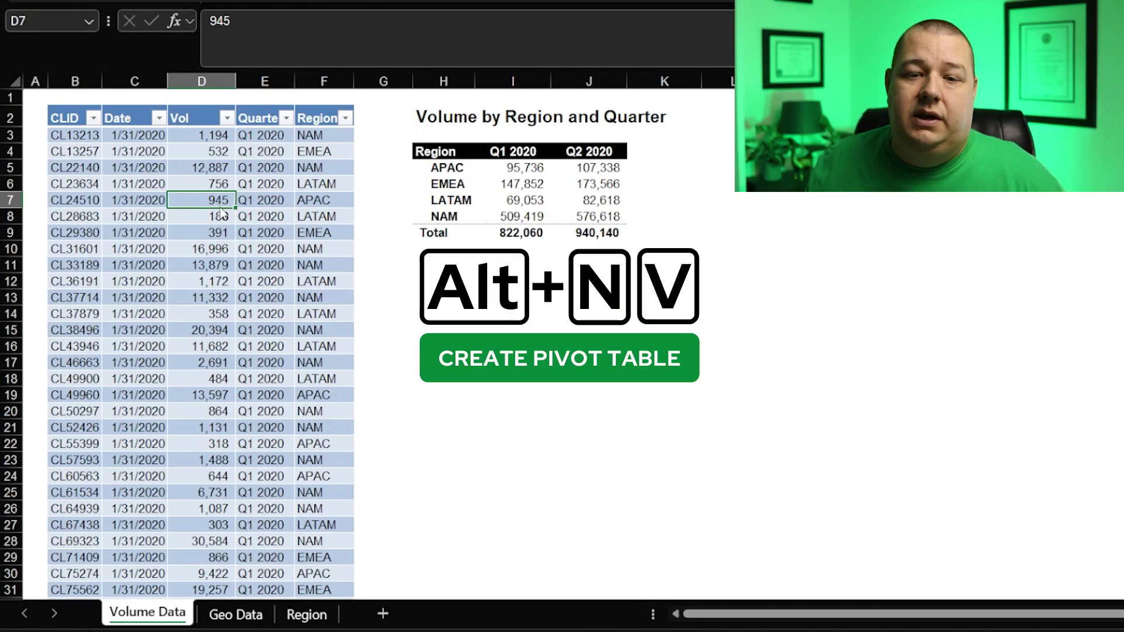
Step: Insert an empty PivotTable from Volume_Data at H12 on the existing worksheet
key("alt+n")
key("v")
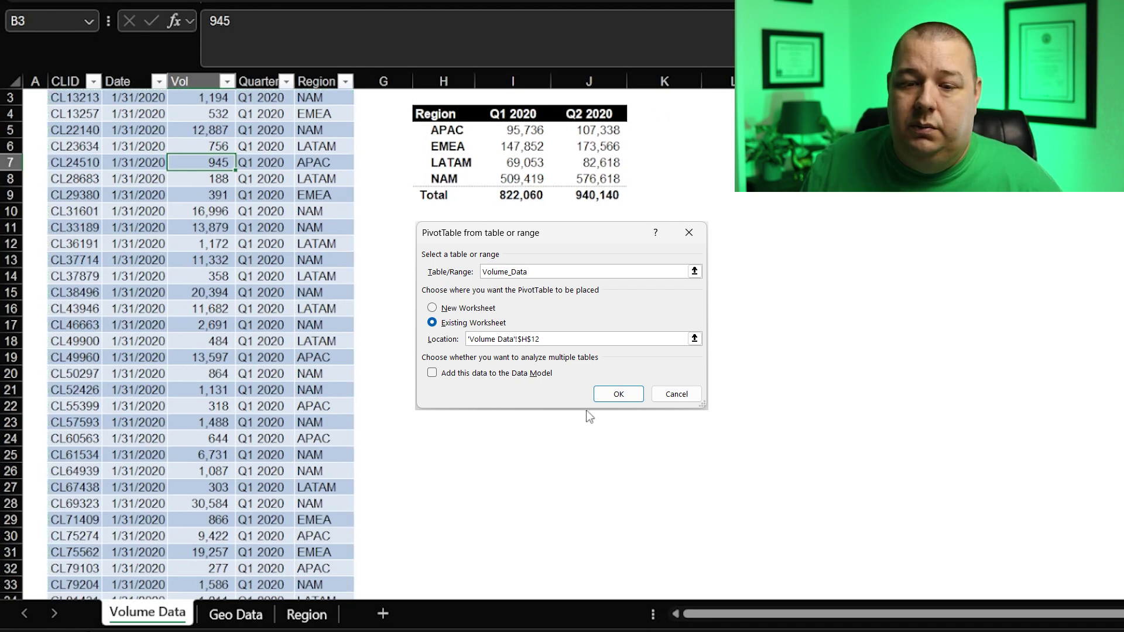
key("Tab")
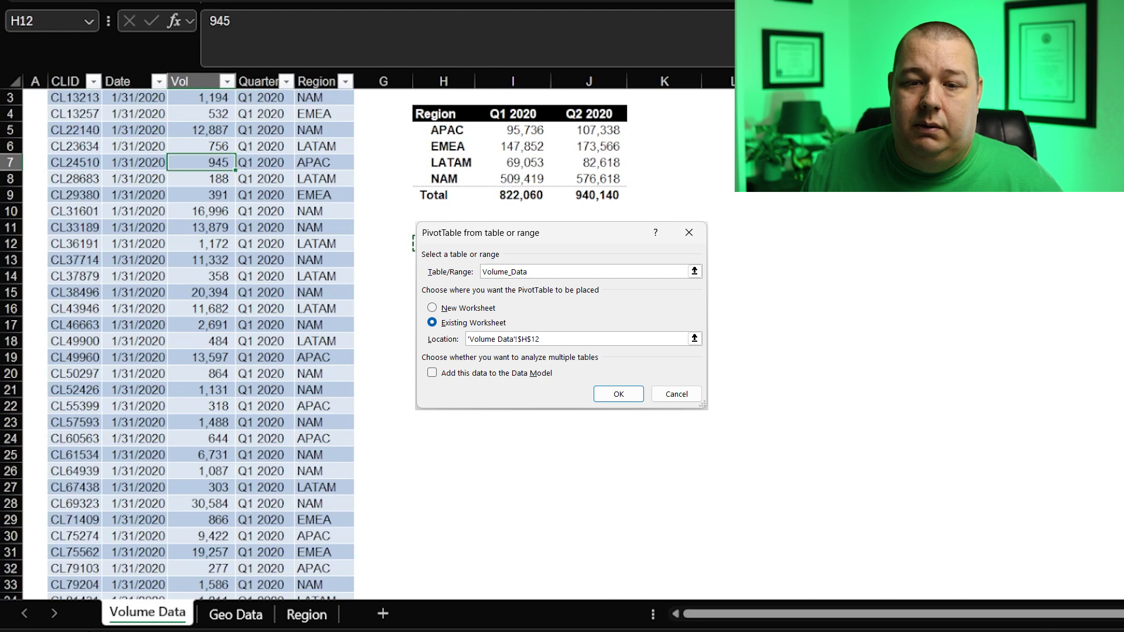
key("Return")
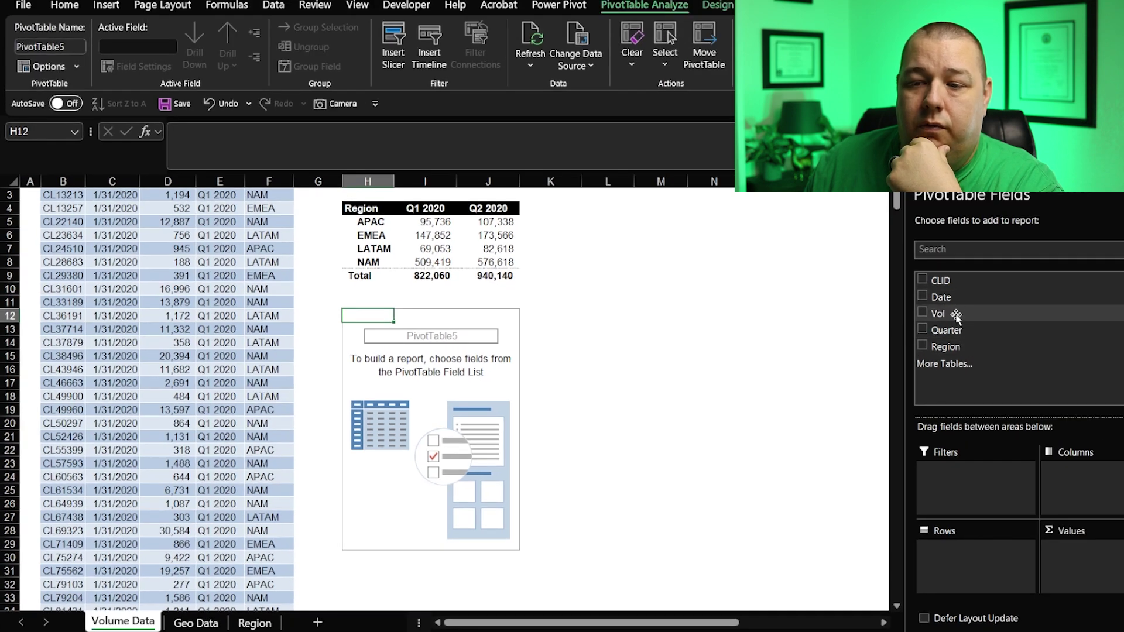
Step: Lay out the PivotTable as Sum of Vol with Quarter columns and Region rows, totalling 1,762,200
left_click_drag(955, 316, 1094, 553)
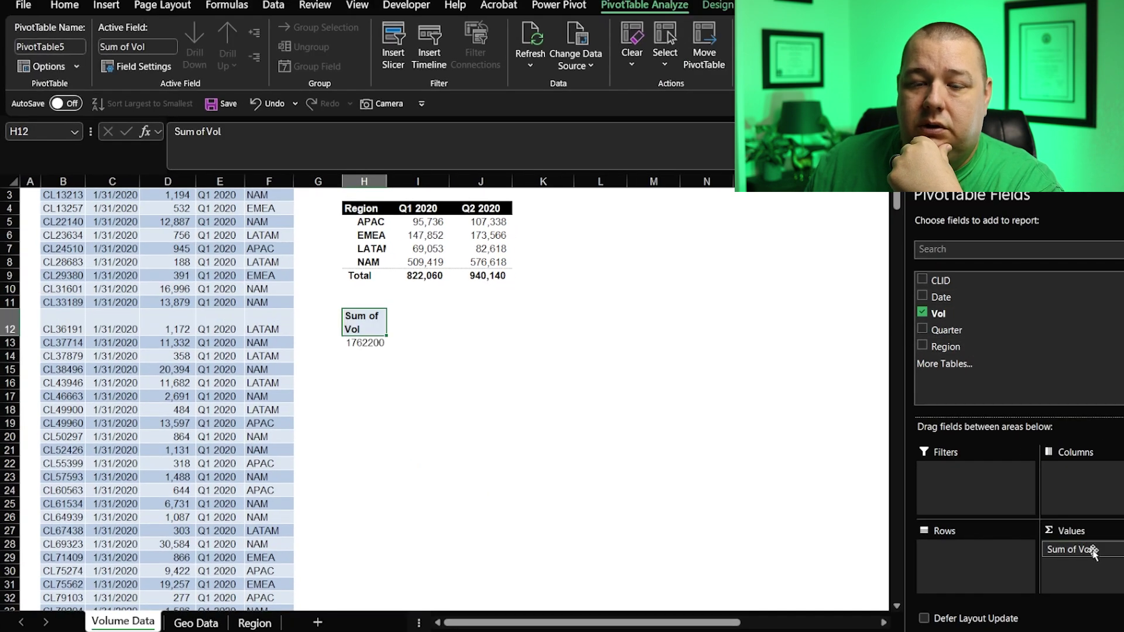
left_click_drag(948, 332, 1087, 487)
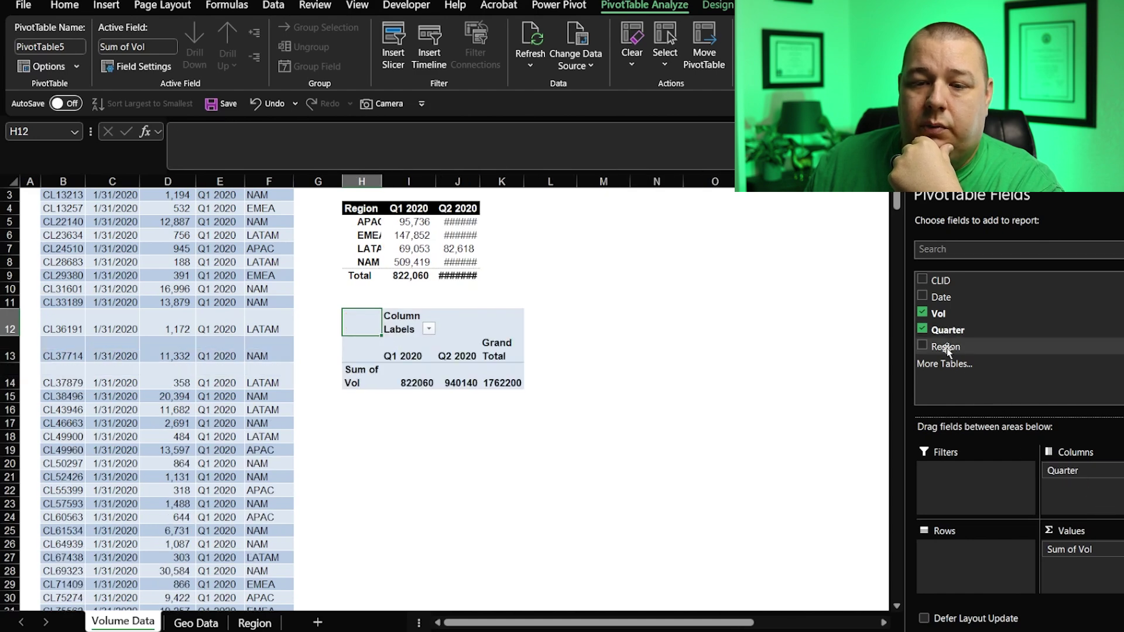
left_click_drag(945, 346, 966, 553)
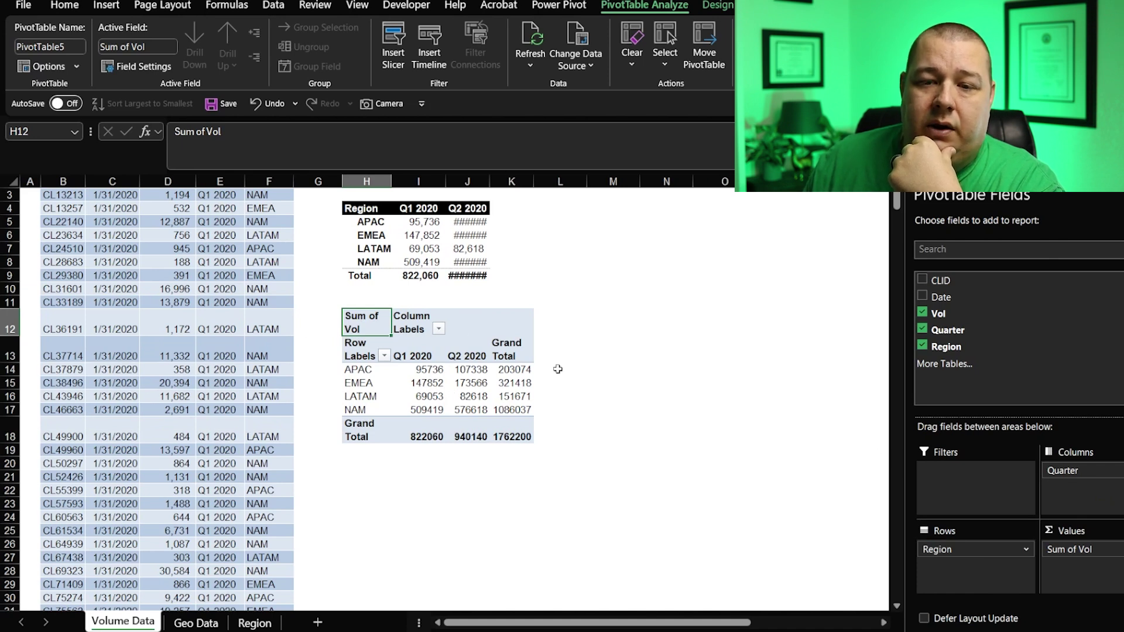
left_click(472, 373)
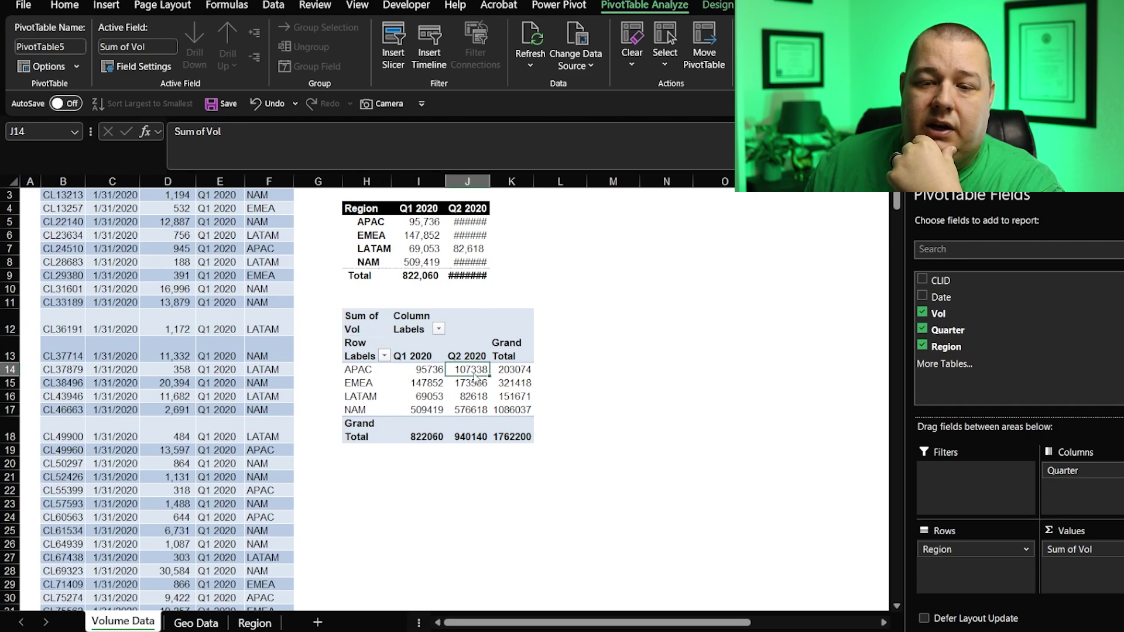
Step: Turn off Autofit column widths on update in the PivotTable Options
right_click(472, 372)
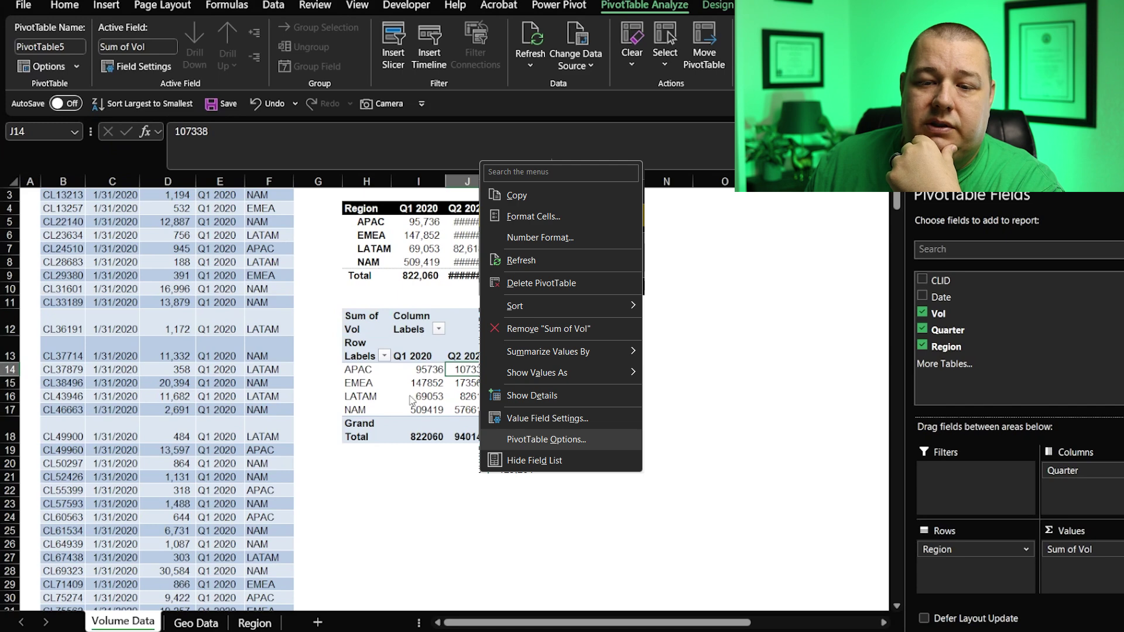
key("o")
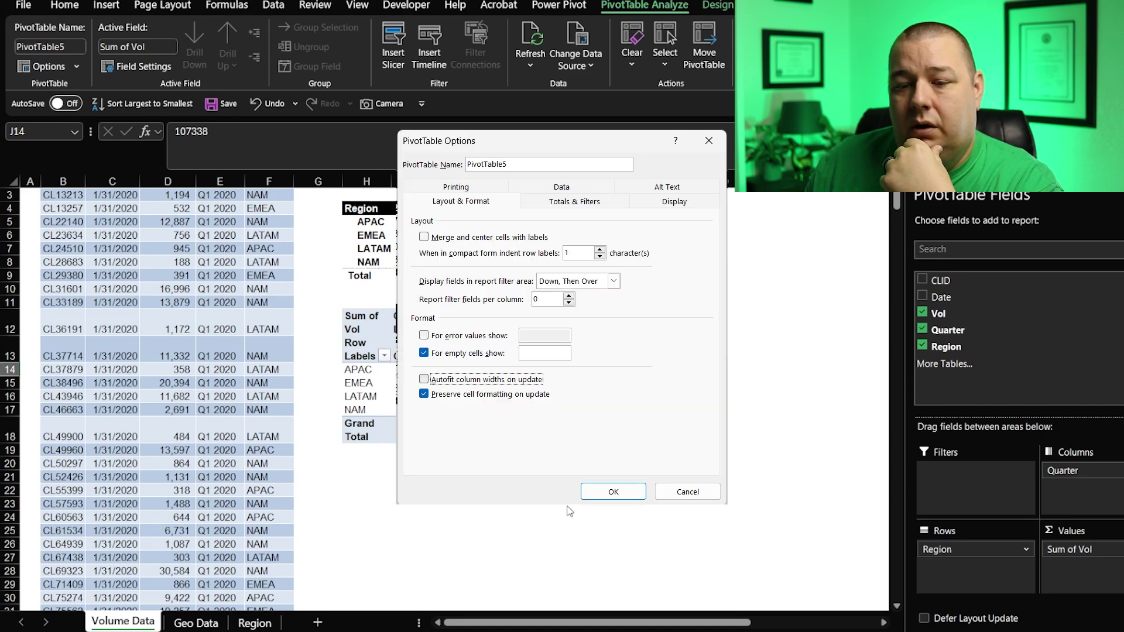
left_click(613, 491)
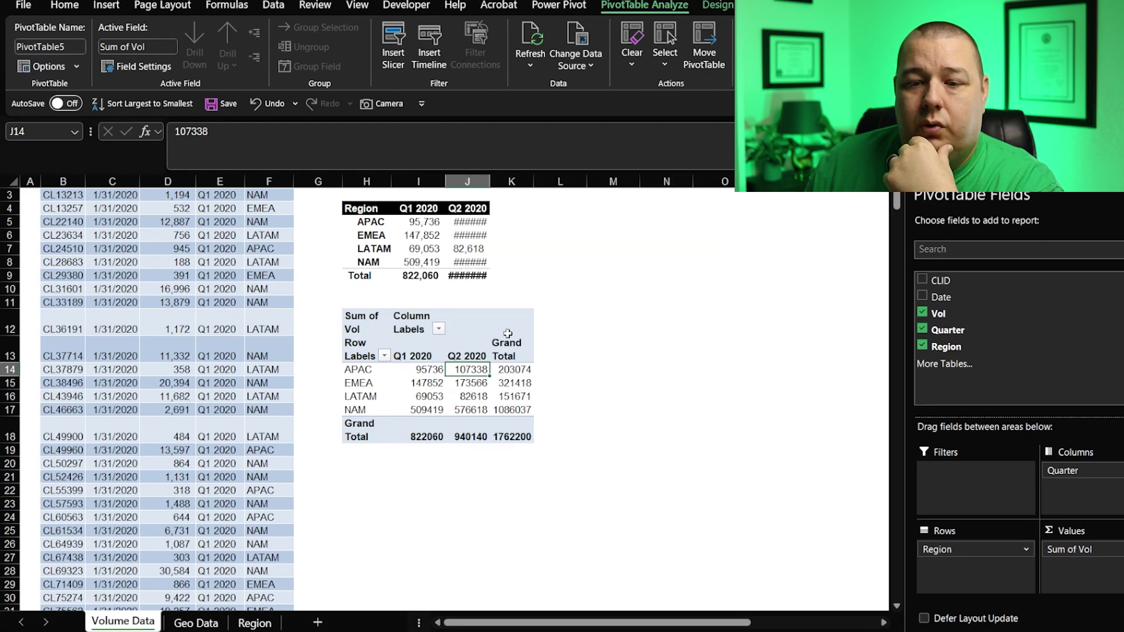
Step: Set Grand Totals to On for Columns Only, removing the Grand Total column
left_click(518, 382)
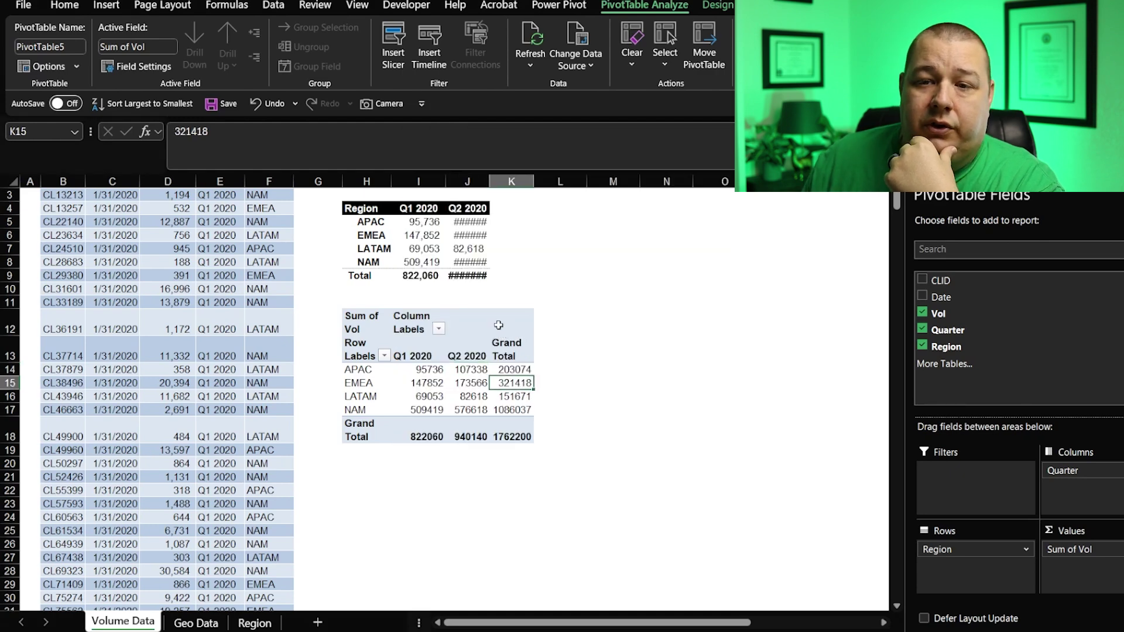
left_click(718, 6)
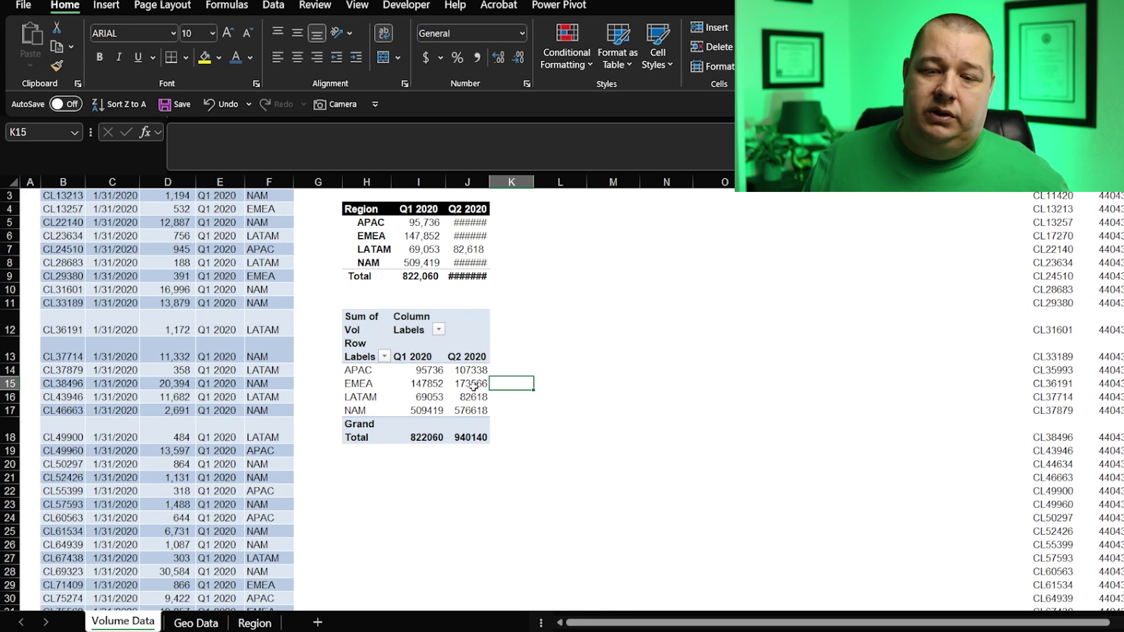
left_click(353, 347)
left_click(353, 327)
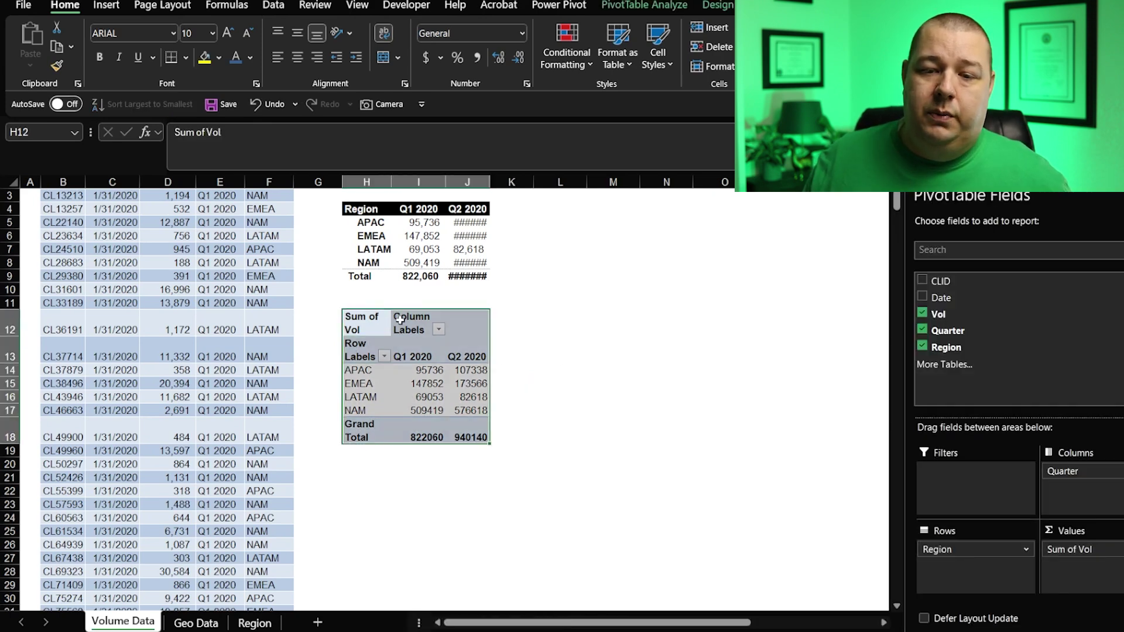
left_click(398, 322)
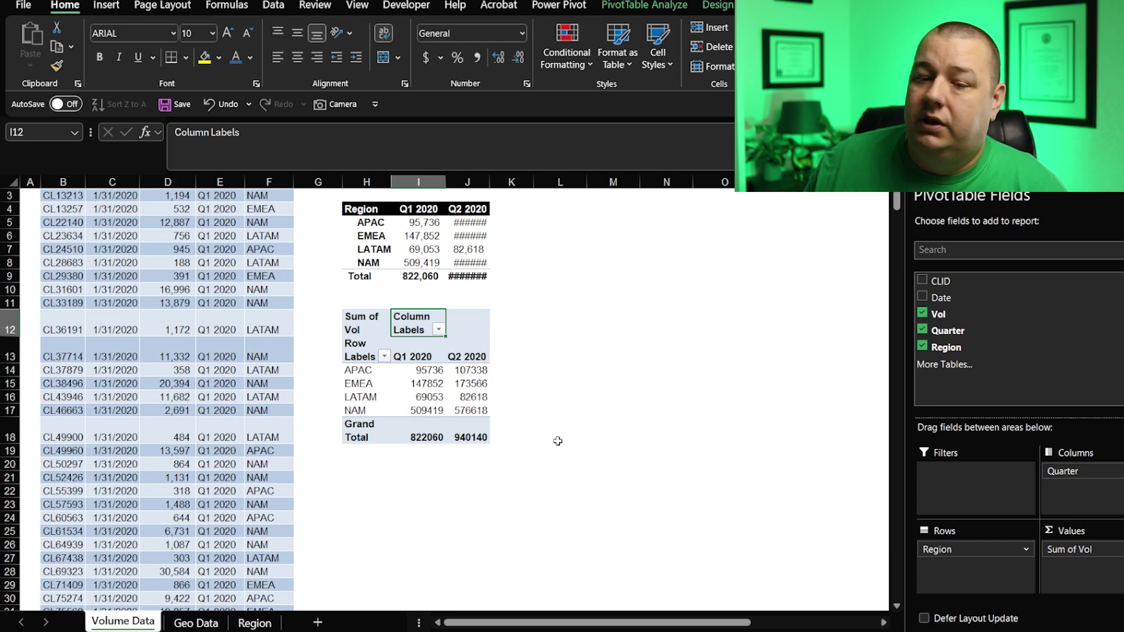
Step: Format the PivotTable values with thousands separators and no decimal places
left_click_drag(427, 371, 471, 438)
key("alt+h")
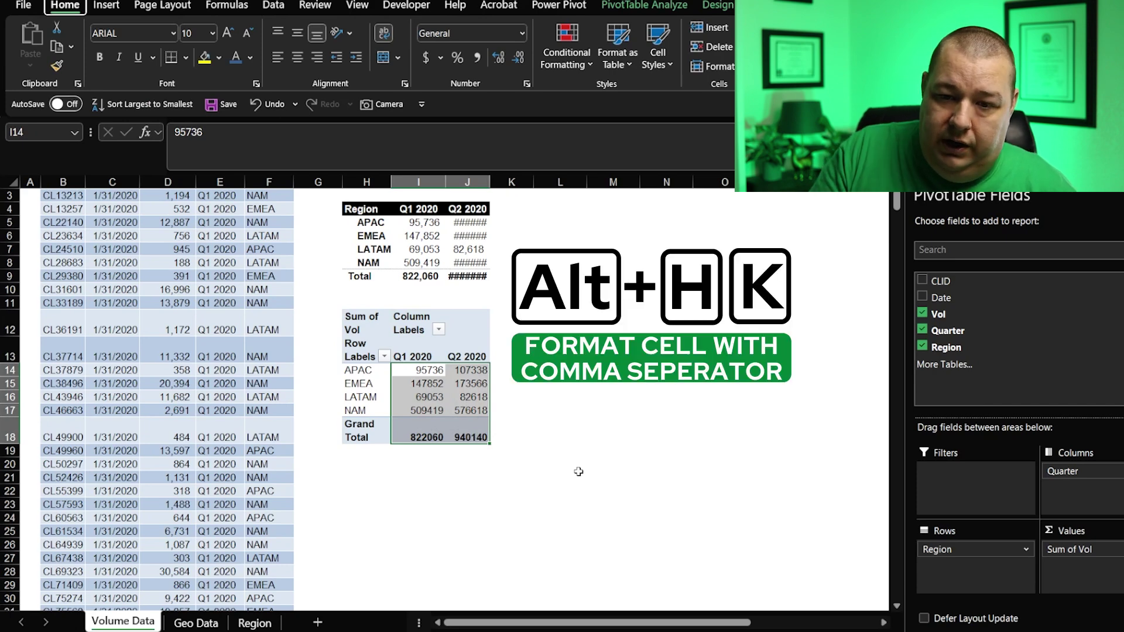
key("k")
key("alt+h")
key("9")
key("alt+h")
key("9")
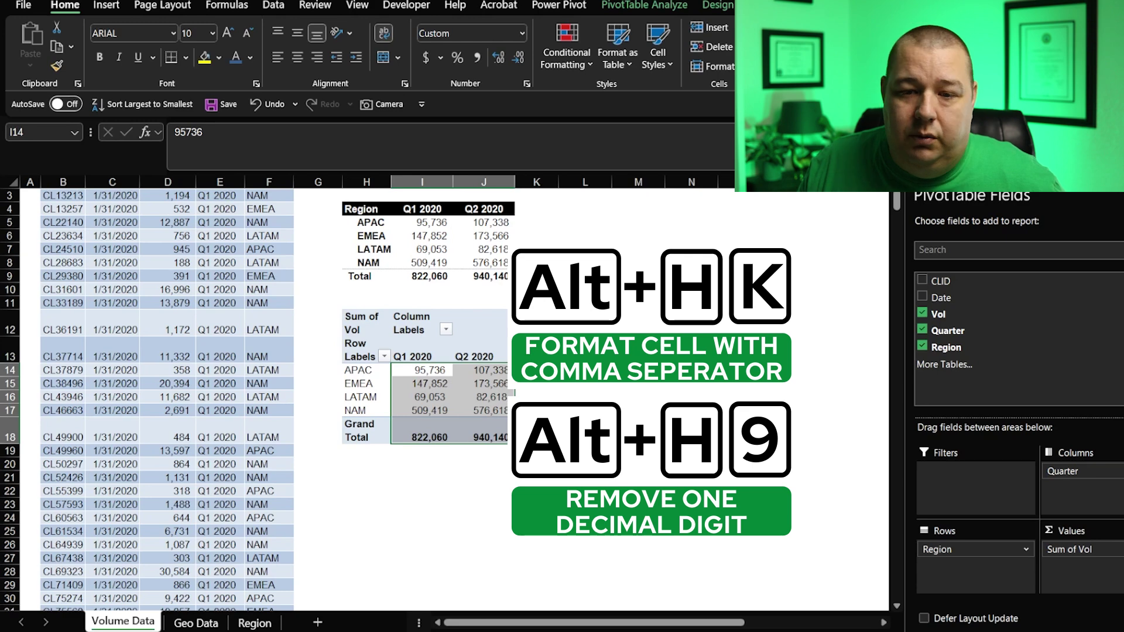
Step: Centre the Q1 2020 and Q2 2020 quarter headers
key("Up")
key("shift+Right")
key("alt+h")
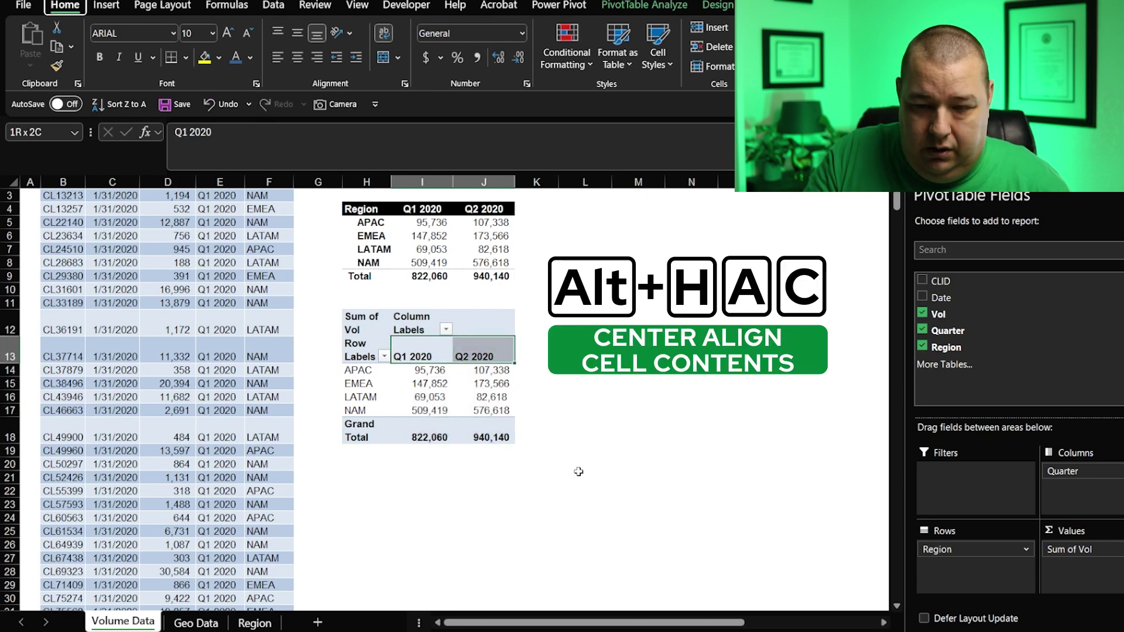
key("a")
key("c")
Step: Rename the Row Labels header to Region and Grand Total to Total
key("Left")
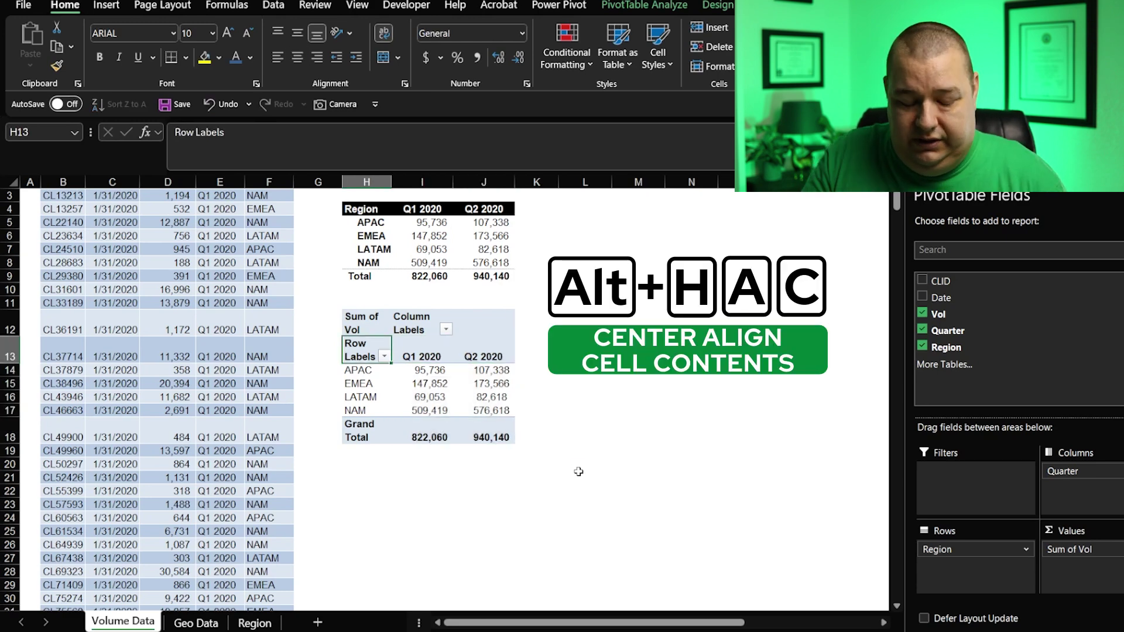
type("Region")
key("Return")
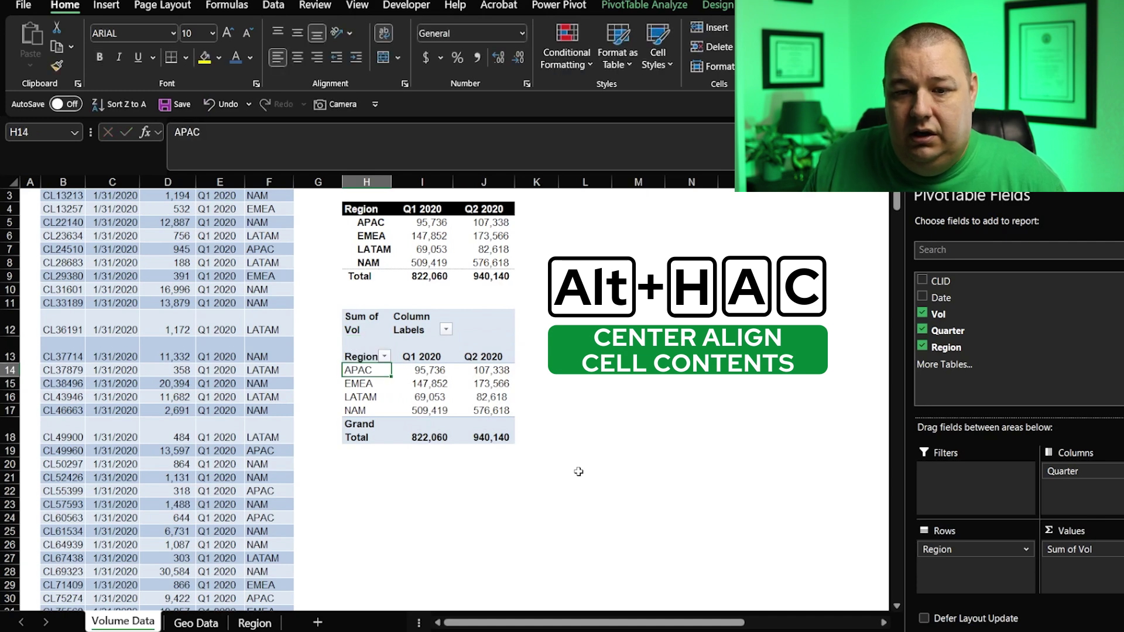
key("Down")
key("Down")
key("Down")
key("Down")
type("Total")
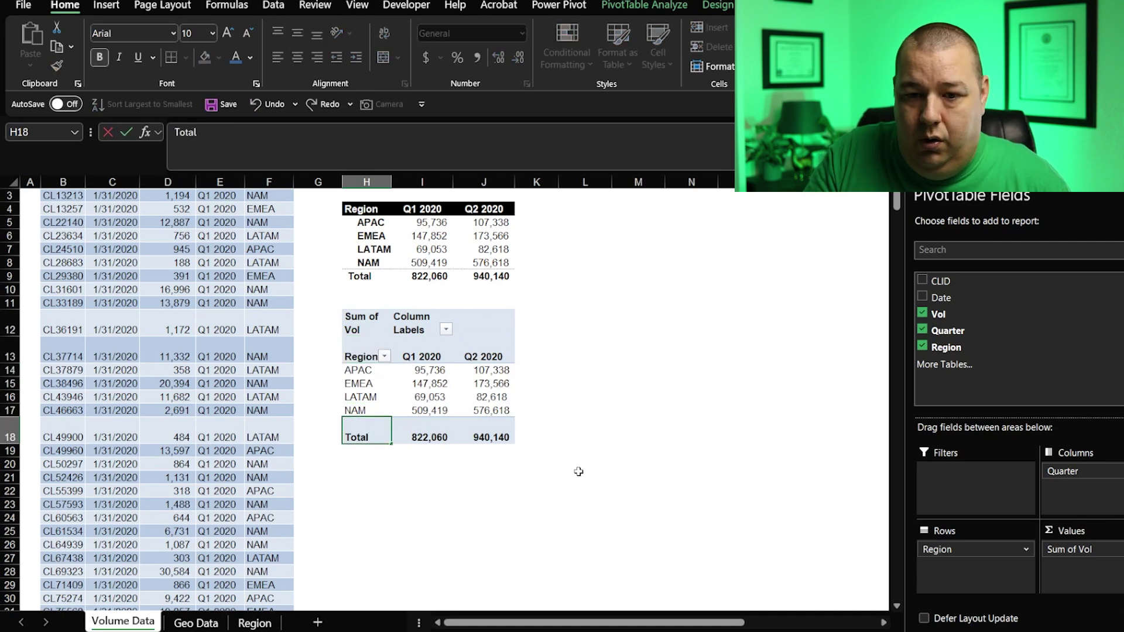
key("Return")
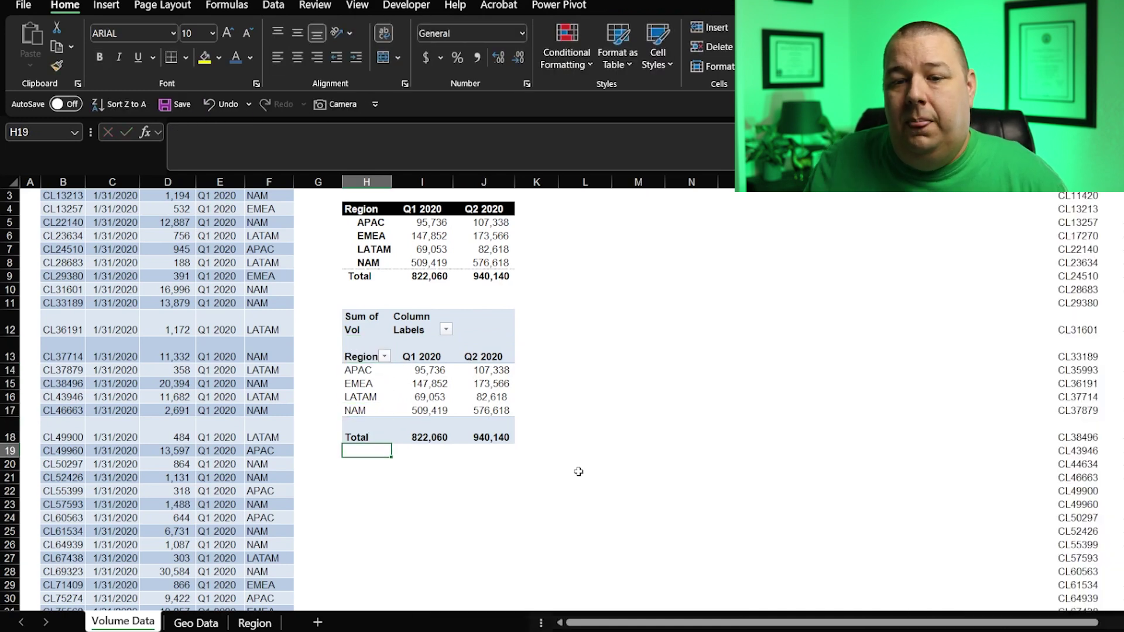
left_click(498, 398)
left_click(715, 8)
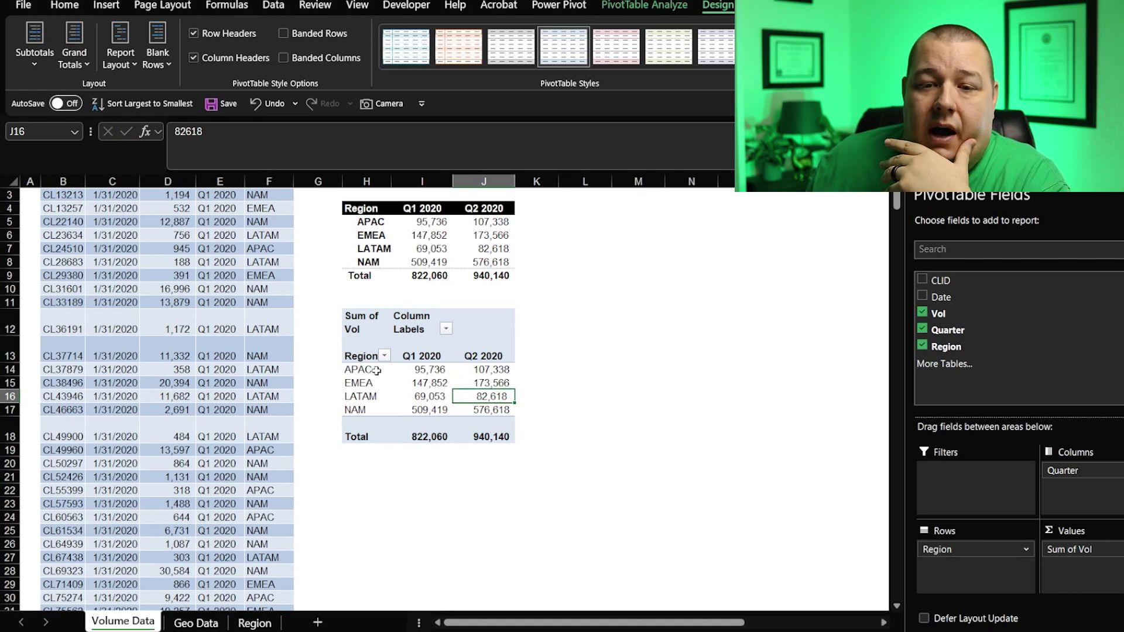
left_click_drag(373, 371, 365, 410)
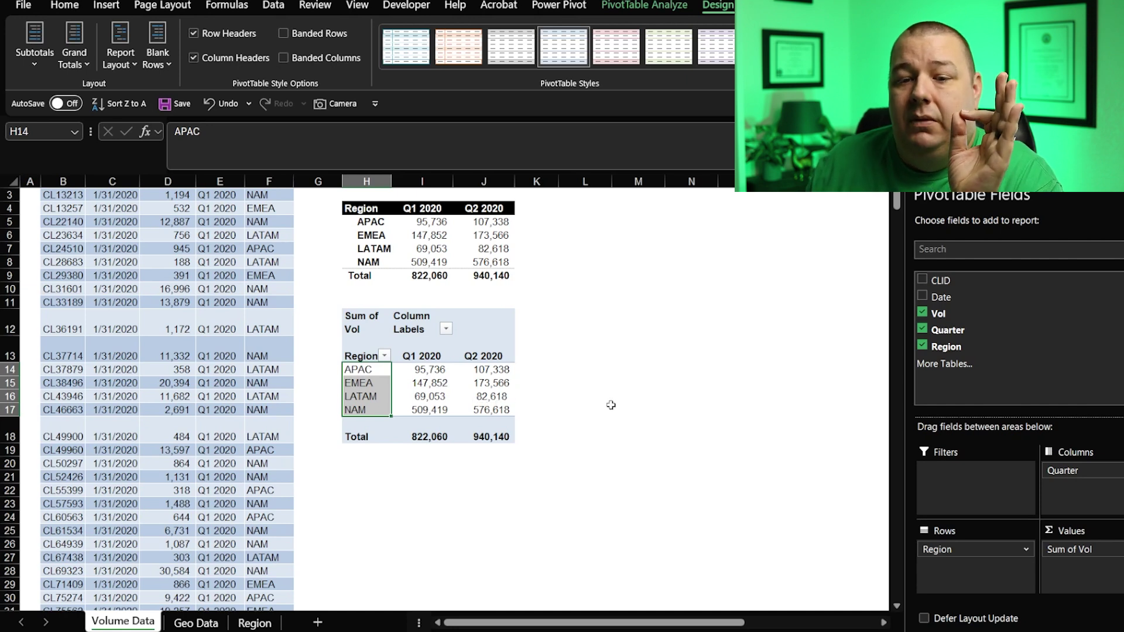
left_click_drag(375, 328, 484, 326)
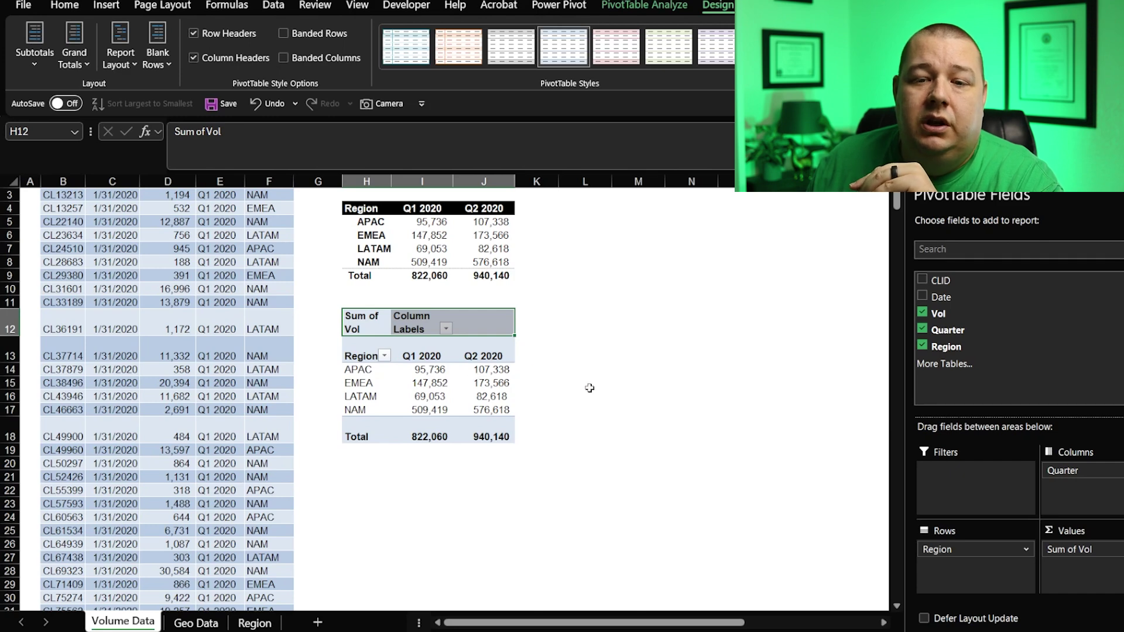
scroll(595, 387, "up", 1)
left_click(376, 239)
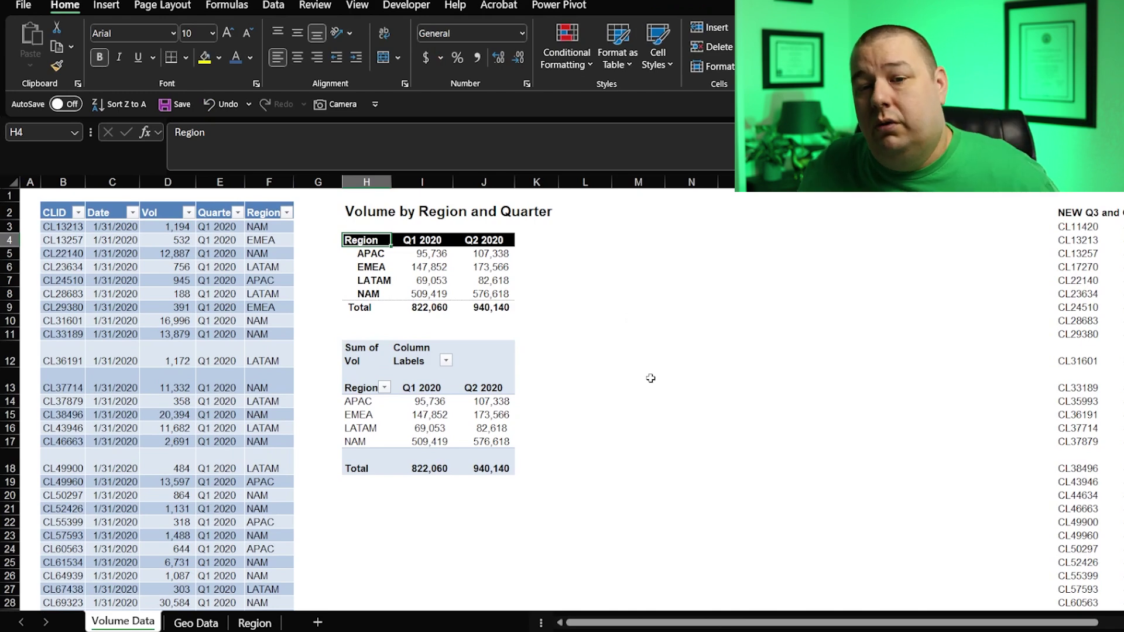
Step: Select a value cell inside the formatted PivotTable
left_click(490, 417)
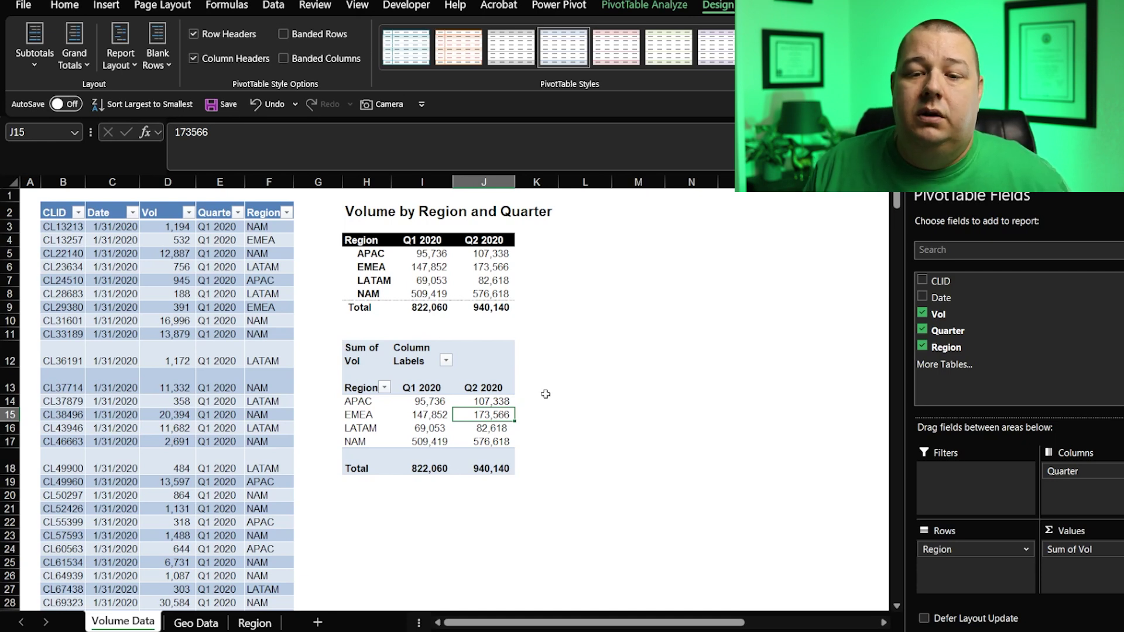
Step: Copy the whole block of new Q3 and Q4 data rows from column T
key("ctrl+Right")
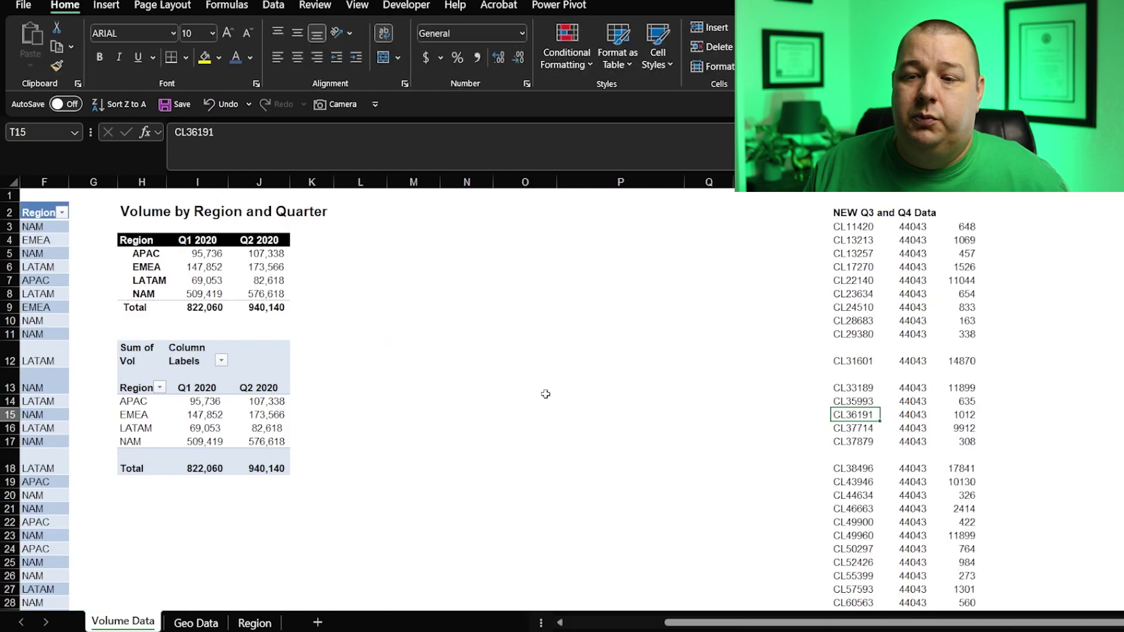
key("ctrl+Up")
key("Down")
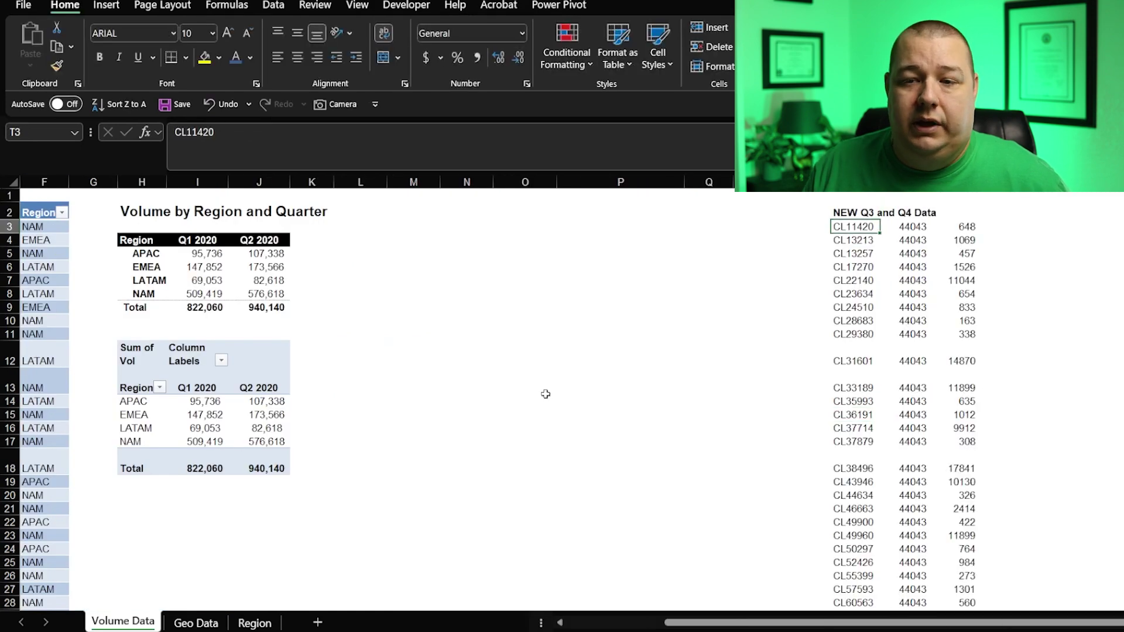
key("ctrl+shift+Right")
key("ctrl+shift+Down")
key("ctrl+c")
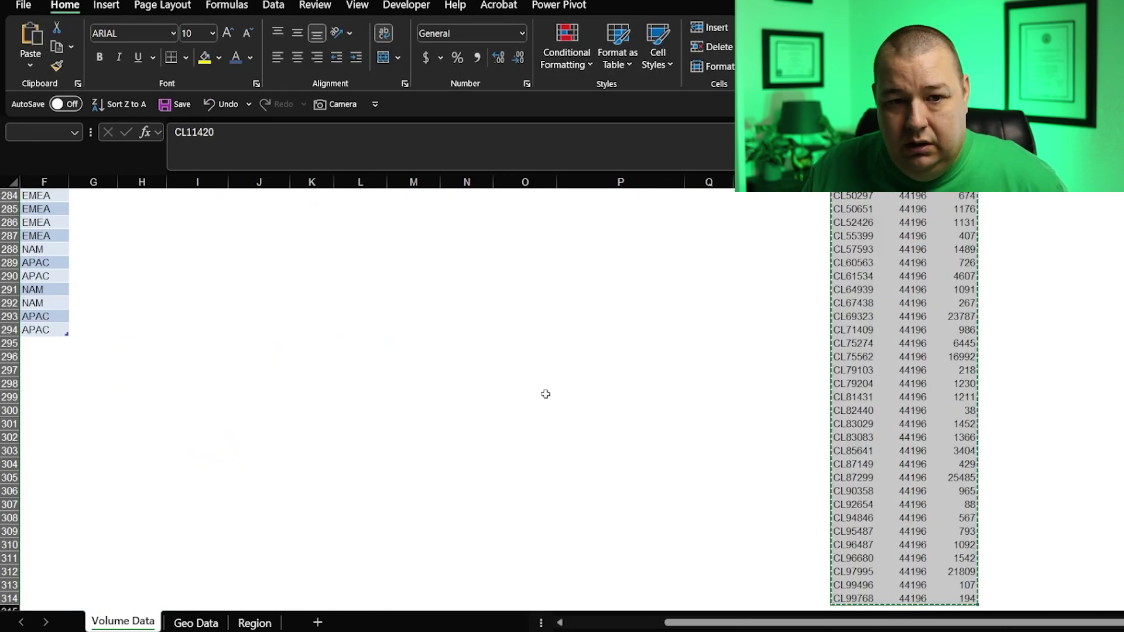
Step: Paste the Q3 and Q4 rows directly beneath the Volume Data table
key("ctrl+Left")
key("ctrl+Left")
key("ctrl+Down")
key("Down")
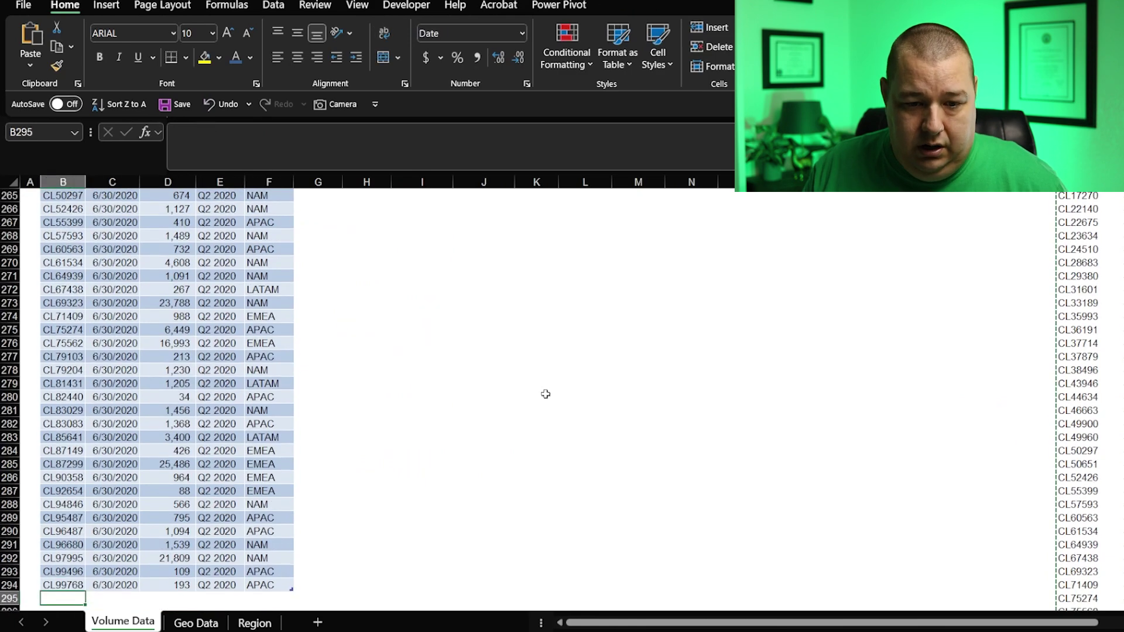
key("Down")
key("ctrl+Down")
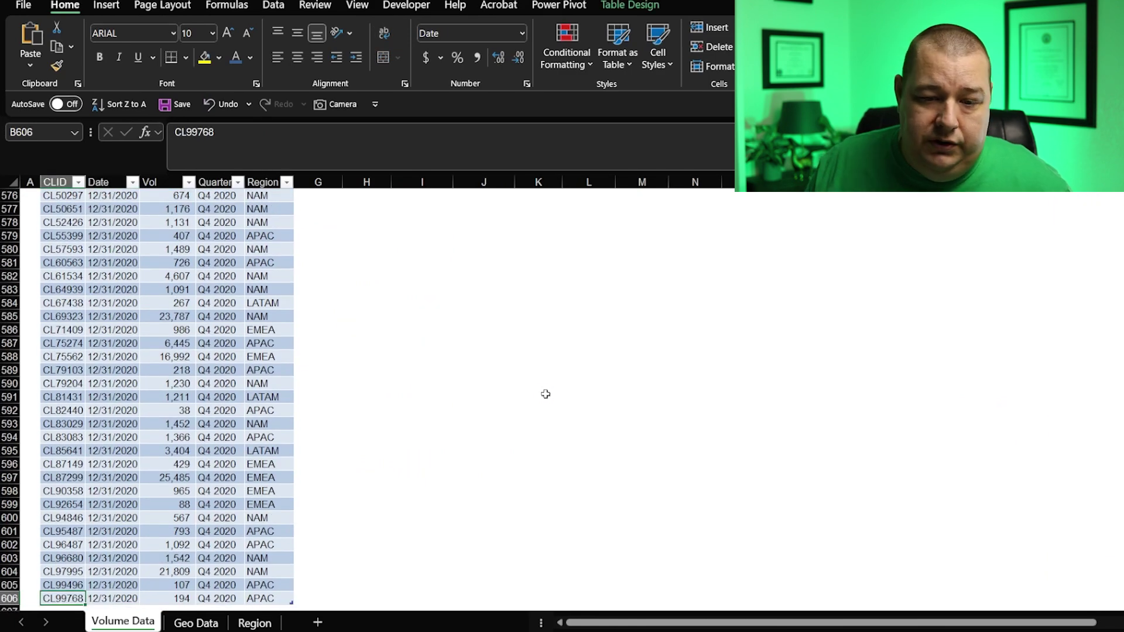
Step: Verify the summary formulas now show Q3 2020 and Q4 2020 totals of 587,002 and 706,563
key("ctrl+Up")
key("Right")
key("Right")
key("Right")
key("Right")
key("Right")
key("Right")
key("Right")
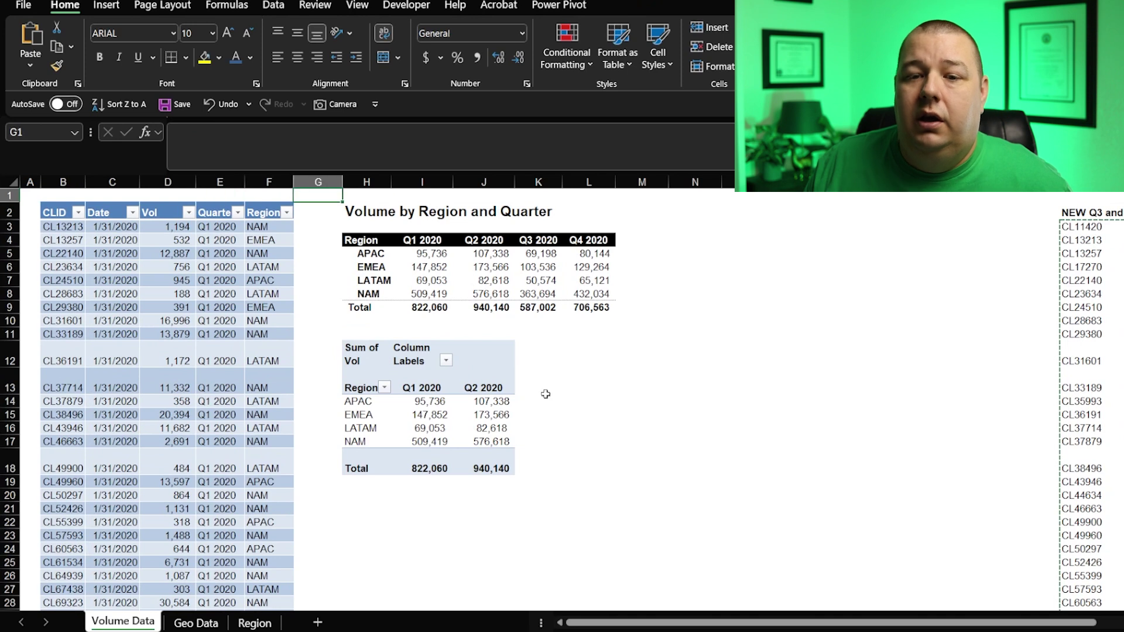
key("Down")
key("Down")
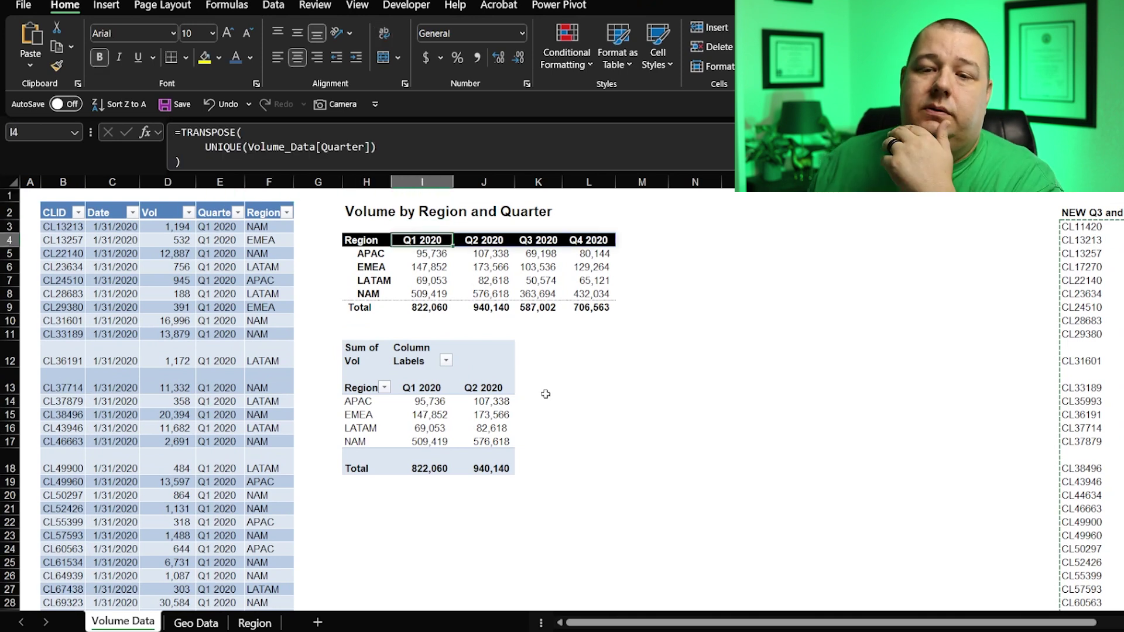
key("Down")
key("Down")
key("Down")
key("Right")
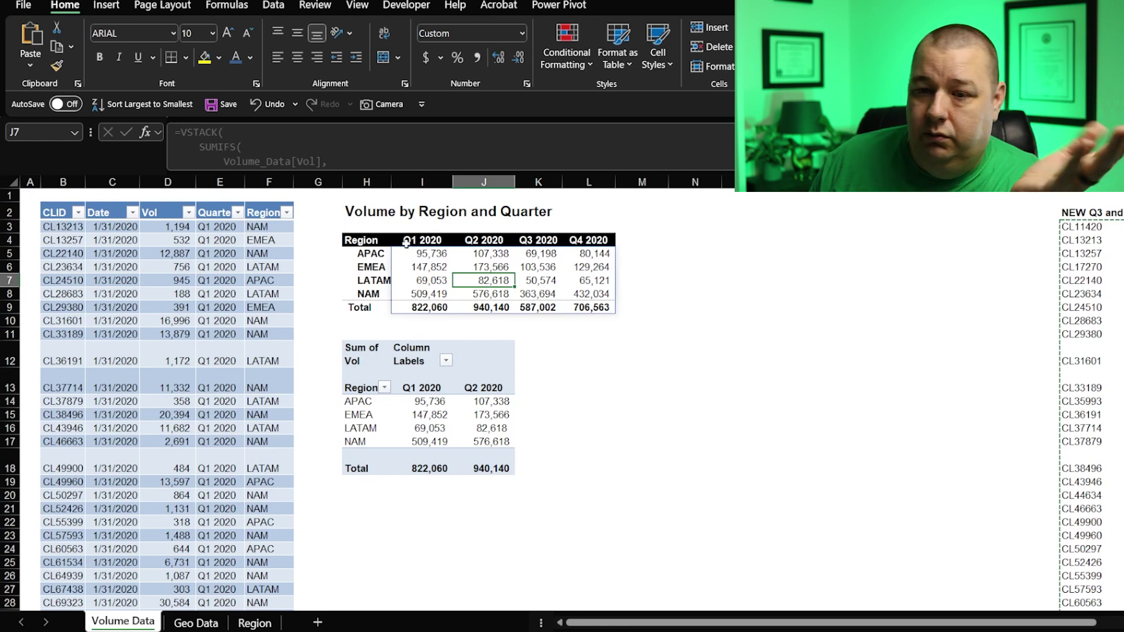
left_click(681, 348)
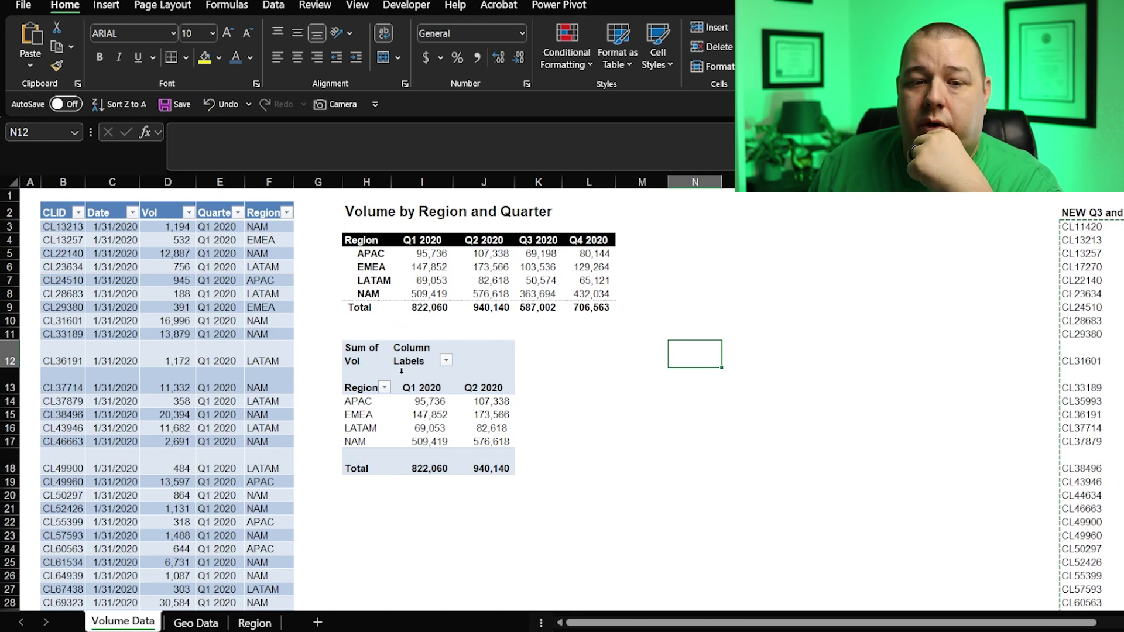
left_click(177, 253)
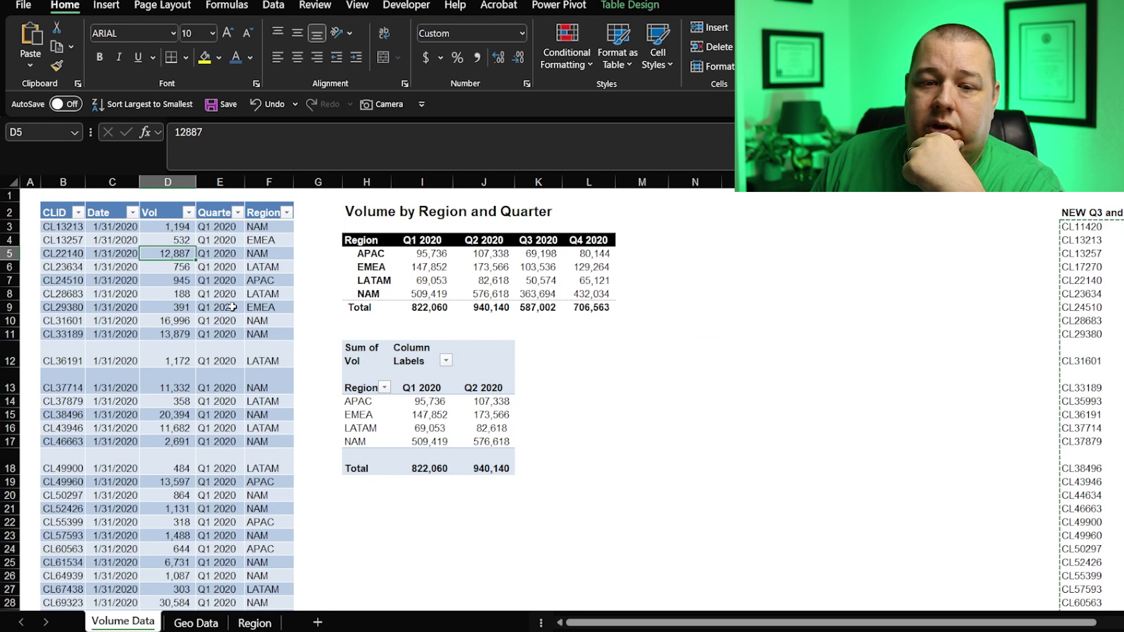
Step: Change D5 from 12887 to 1288, then compare the 810,461 Q1 total against the PivotTable's 822,060
key("F2")
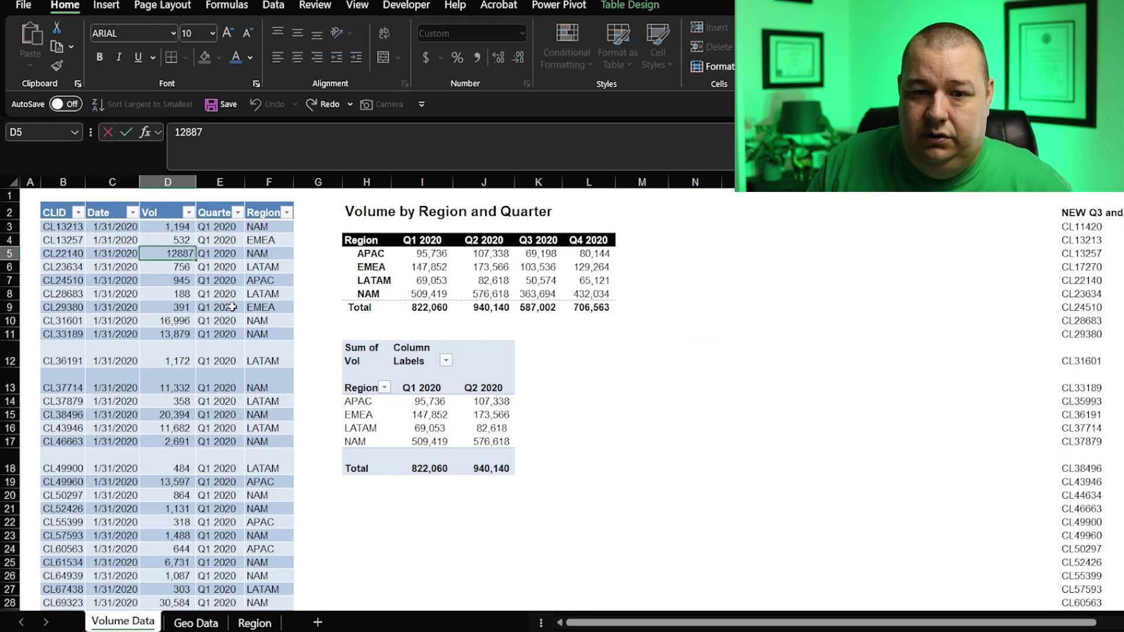
key("BackSpace")
key("Return")
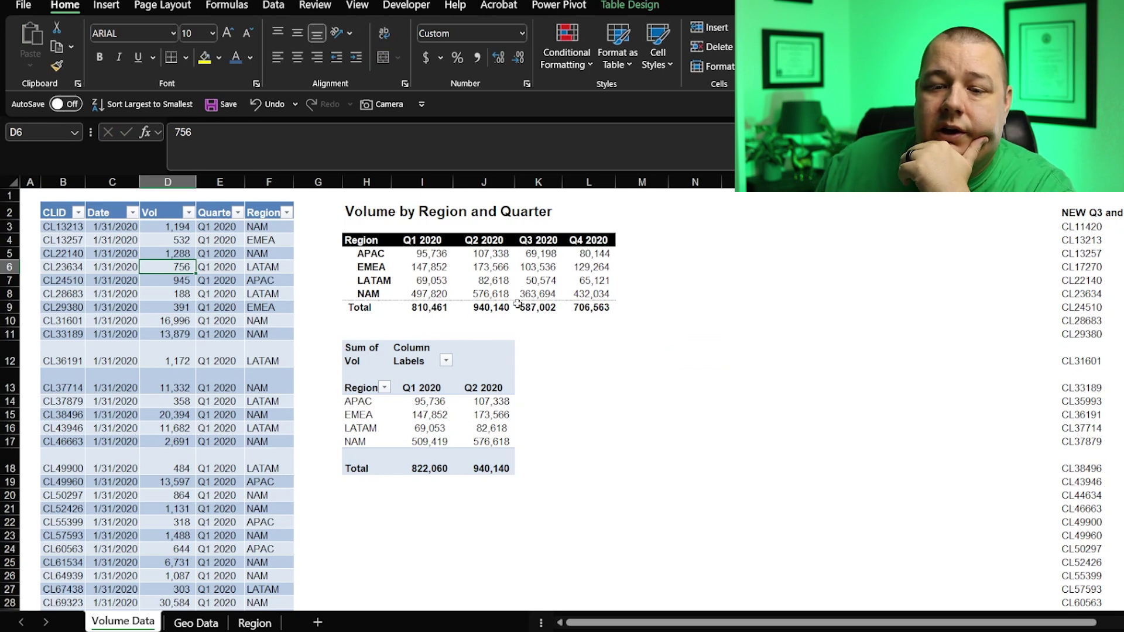
left_click(432, 305)
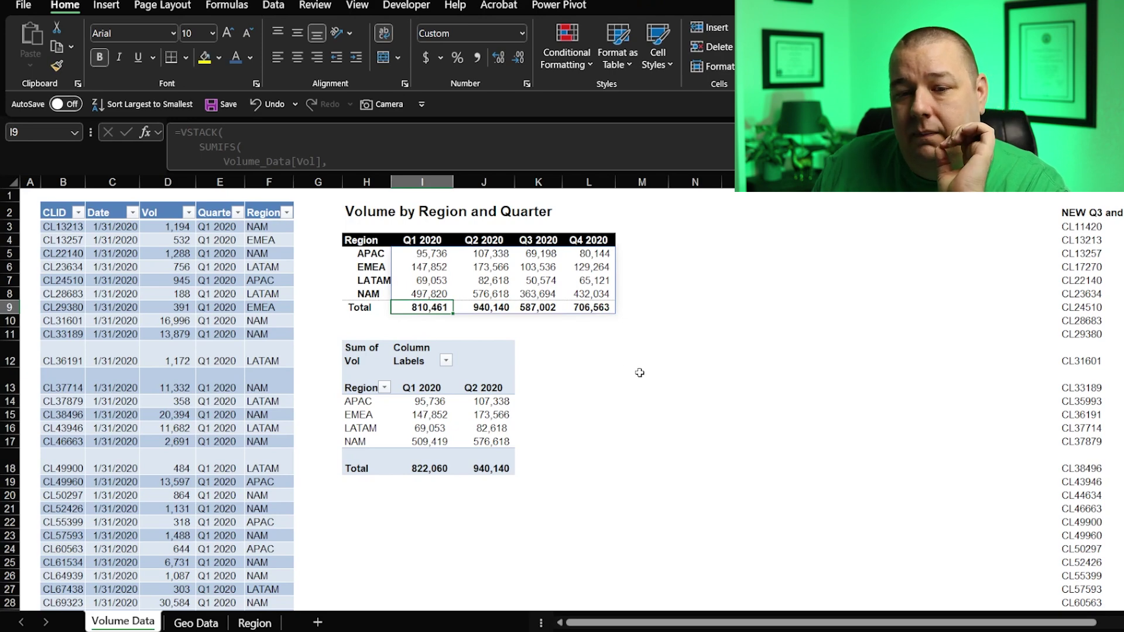
left_click(500, 426)
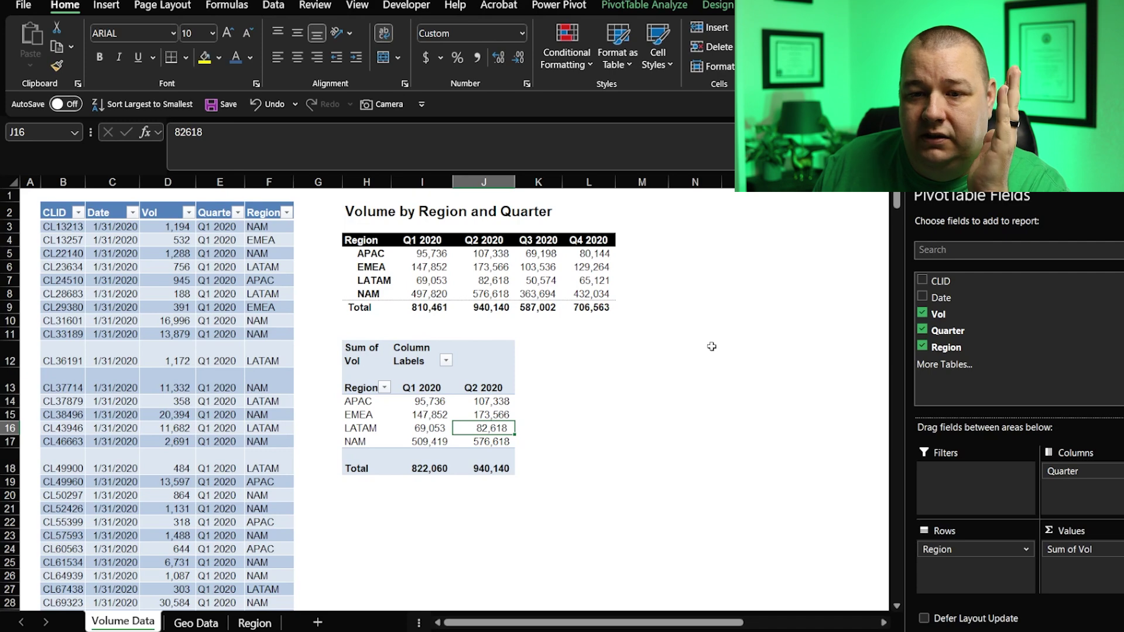
left_click(483, 404)
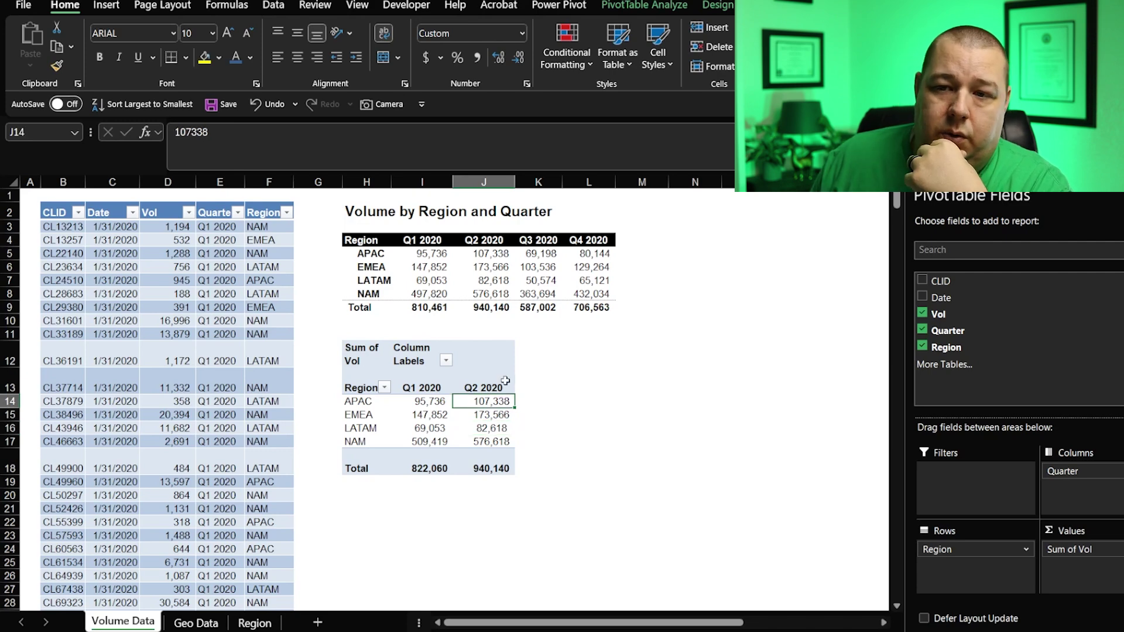
Step: Refresh the PivotTable so it shows Q1–Q4 2020 with the corrected 810,461 Q1 total
left_click(664, 379)
left_click(483, 413)
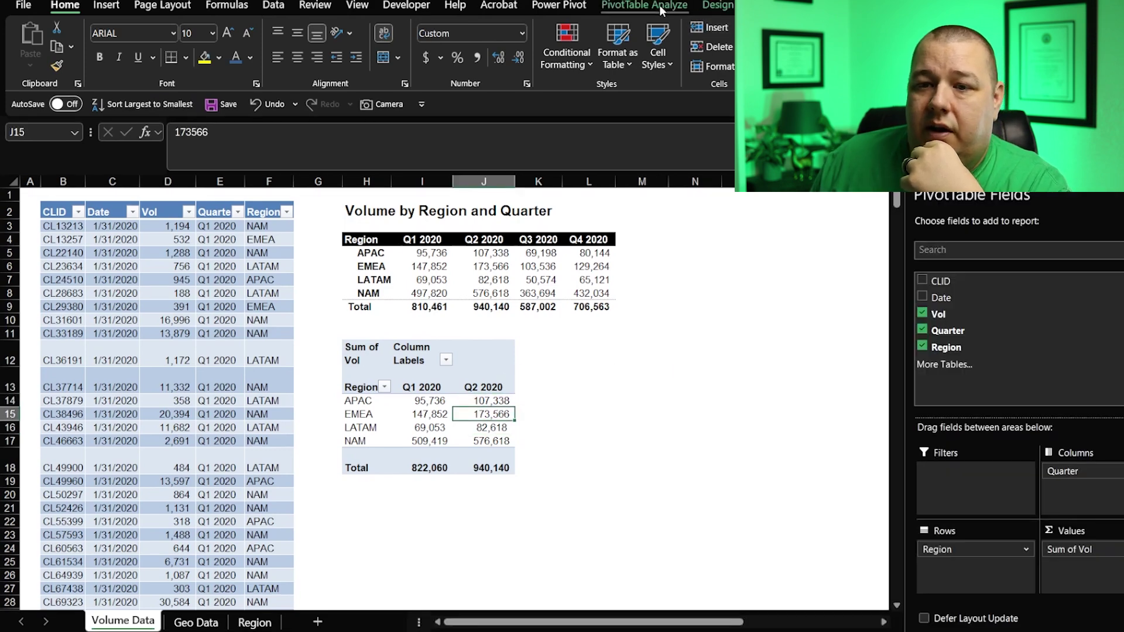
left_click(661, 7)
left_click(531, 45)
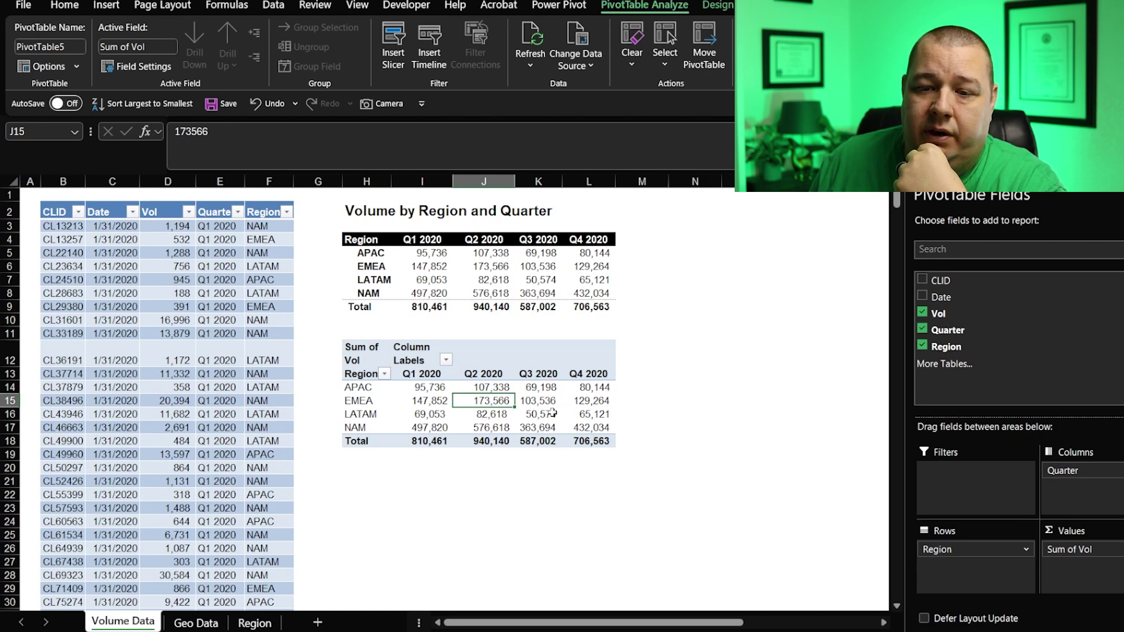
left_click(553, 413)
left_click(717, 5)
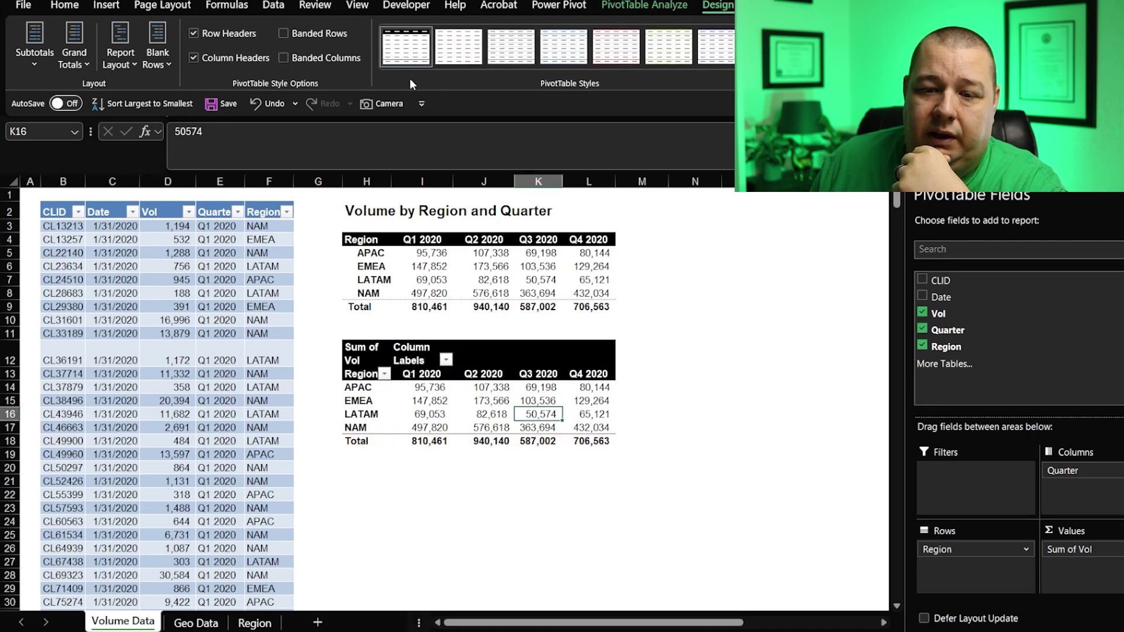
Step: Increase the indent of the PivotTable region labels APAC through NAM in H14:H17
left_click(676, 442)
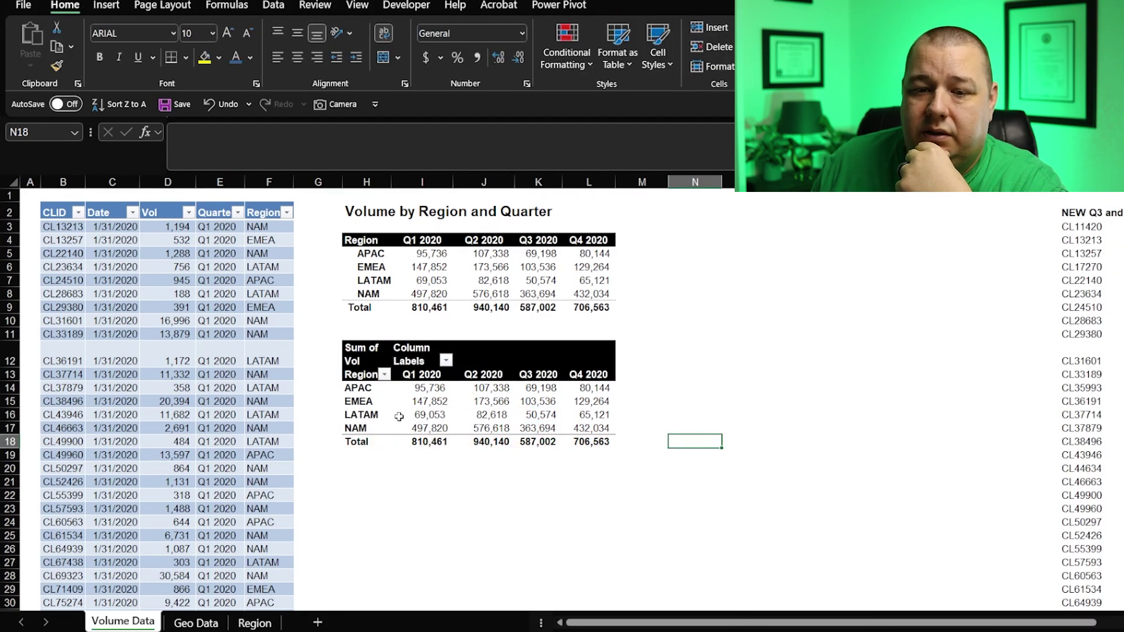
left_click_drag(377, 390, 379, 428)
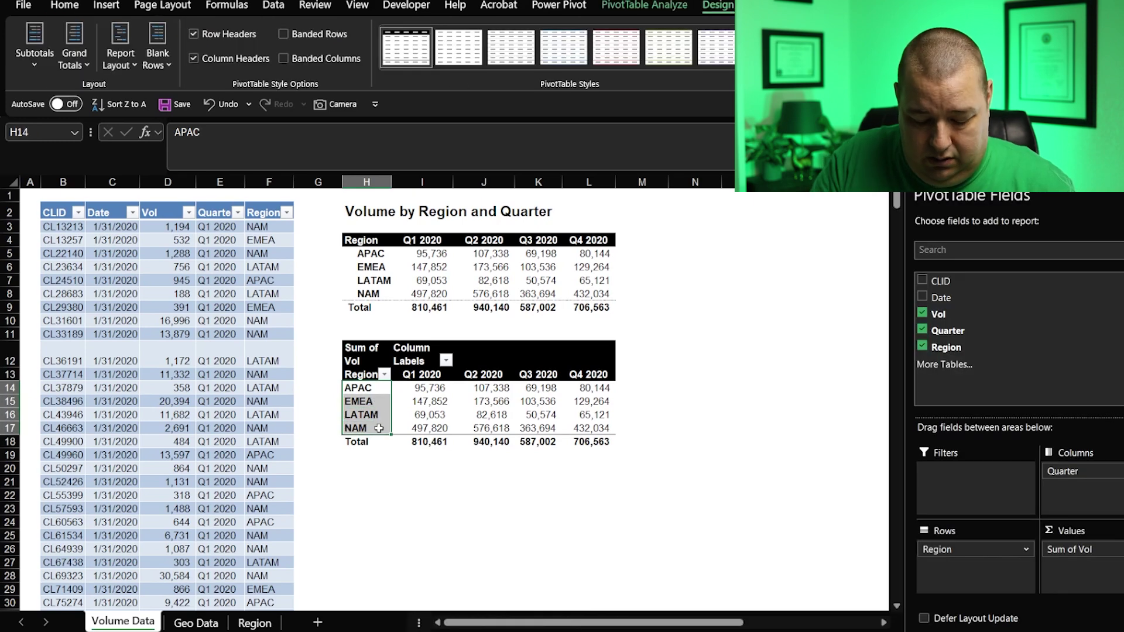
key("alt+h")
key("6")
Step: Compare the PivotTable's Q1–Q4 2020 values with the formula summary table, leaving the PivotTable deselected
key("Right")
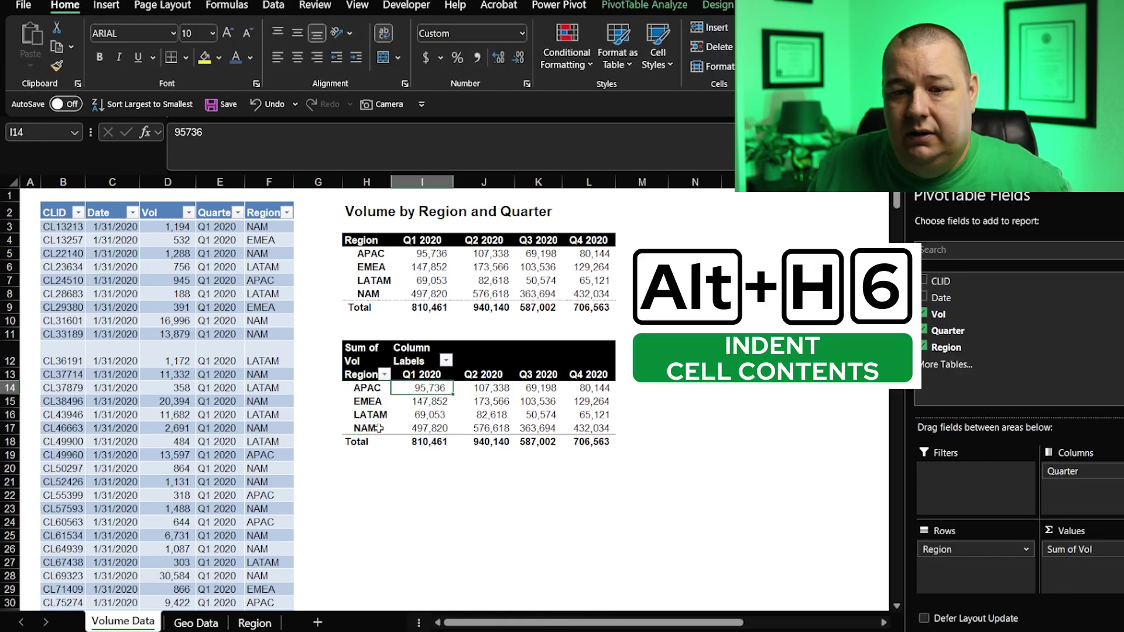
key("Right")
key("Right")
key("Right")
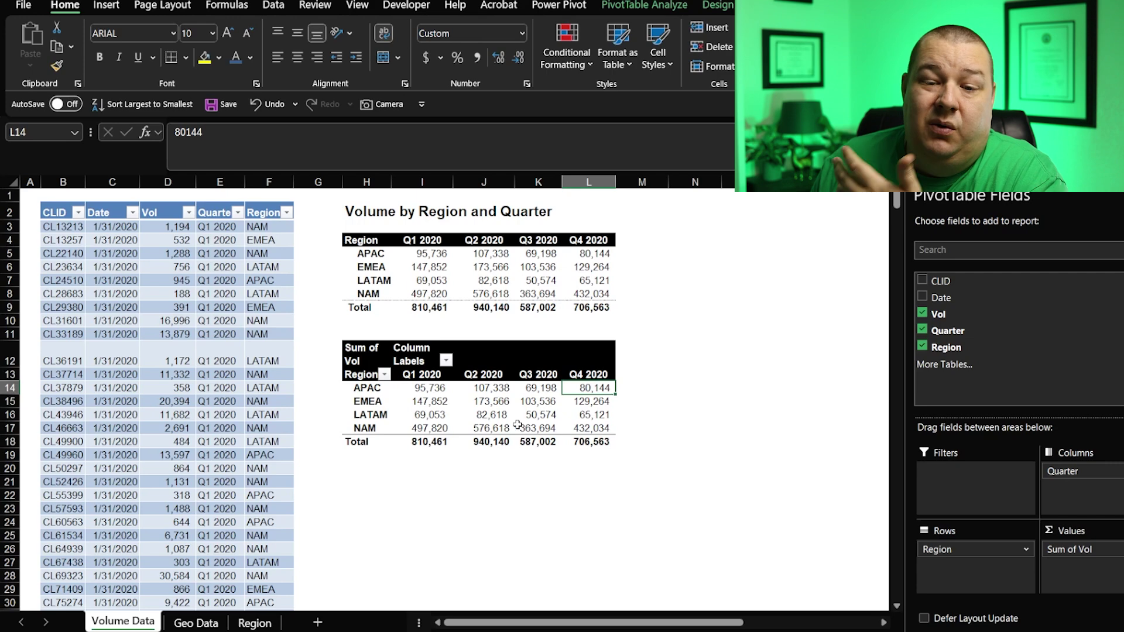
left_click(643, 226)
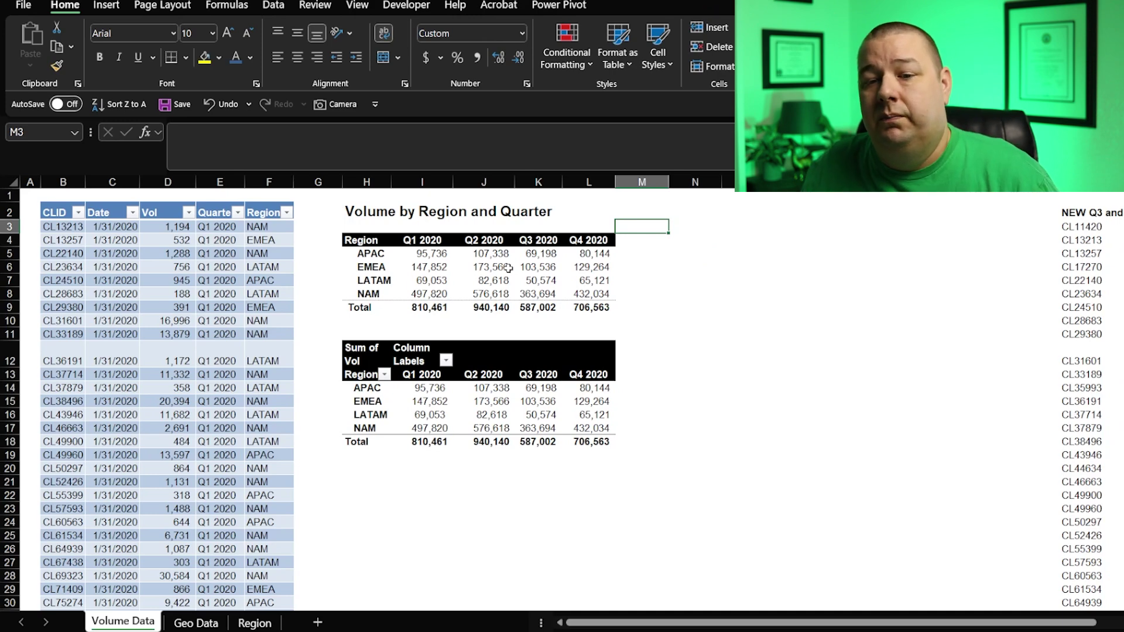
left_click(610, 459)
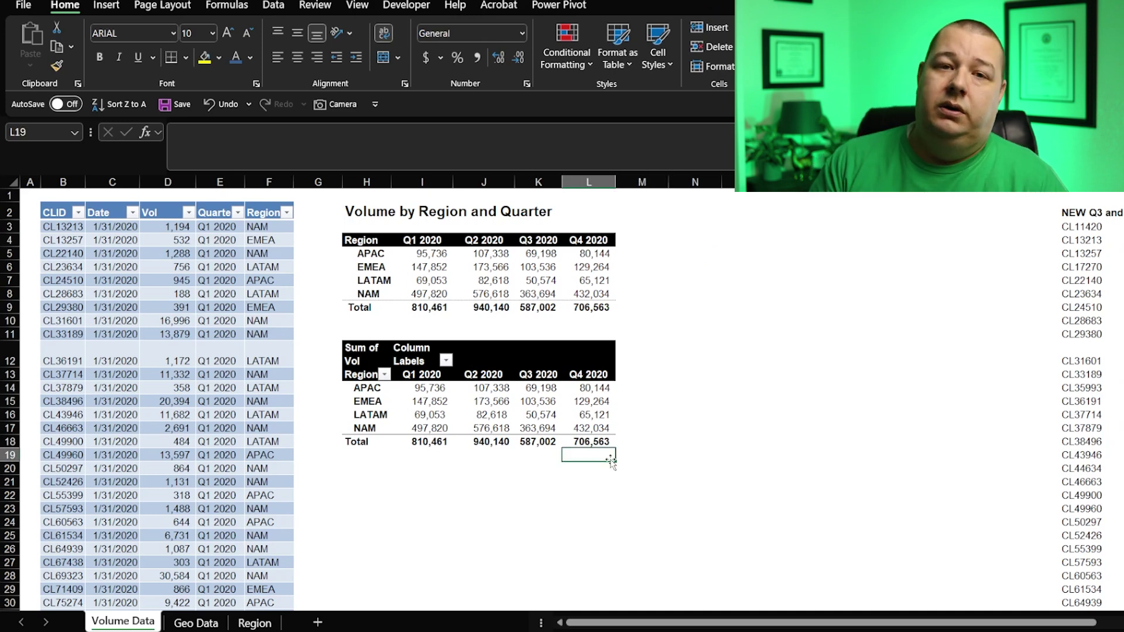